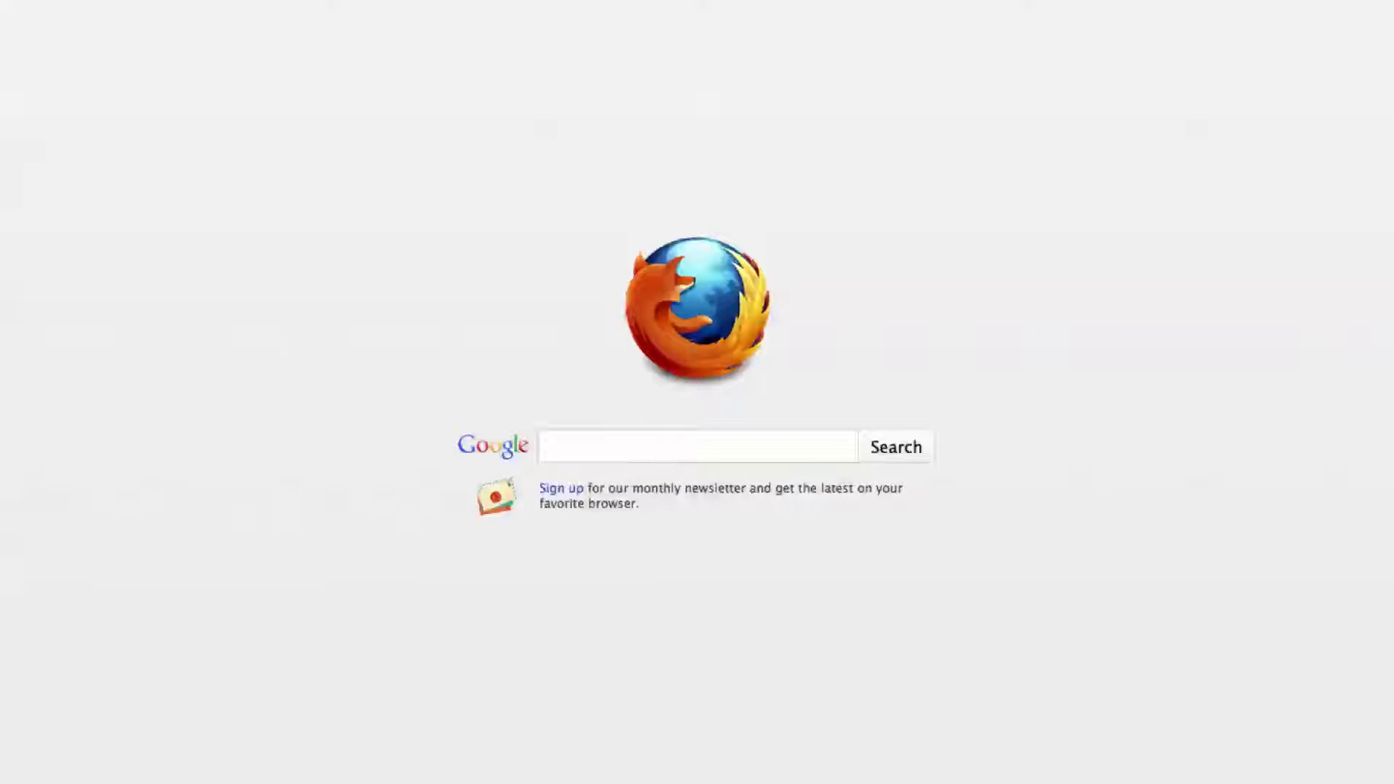
Step: Enter hotmail in the address bar to load the Outlook sign-in page
click(281, 95)
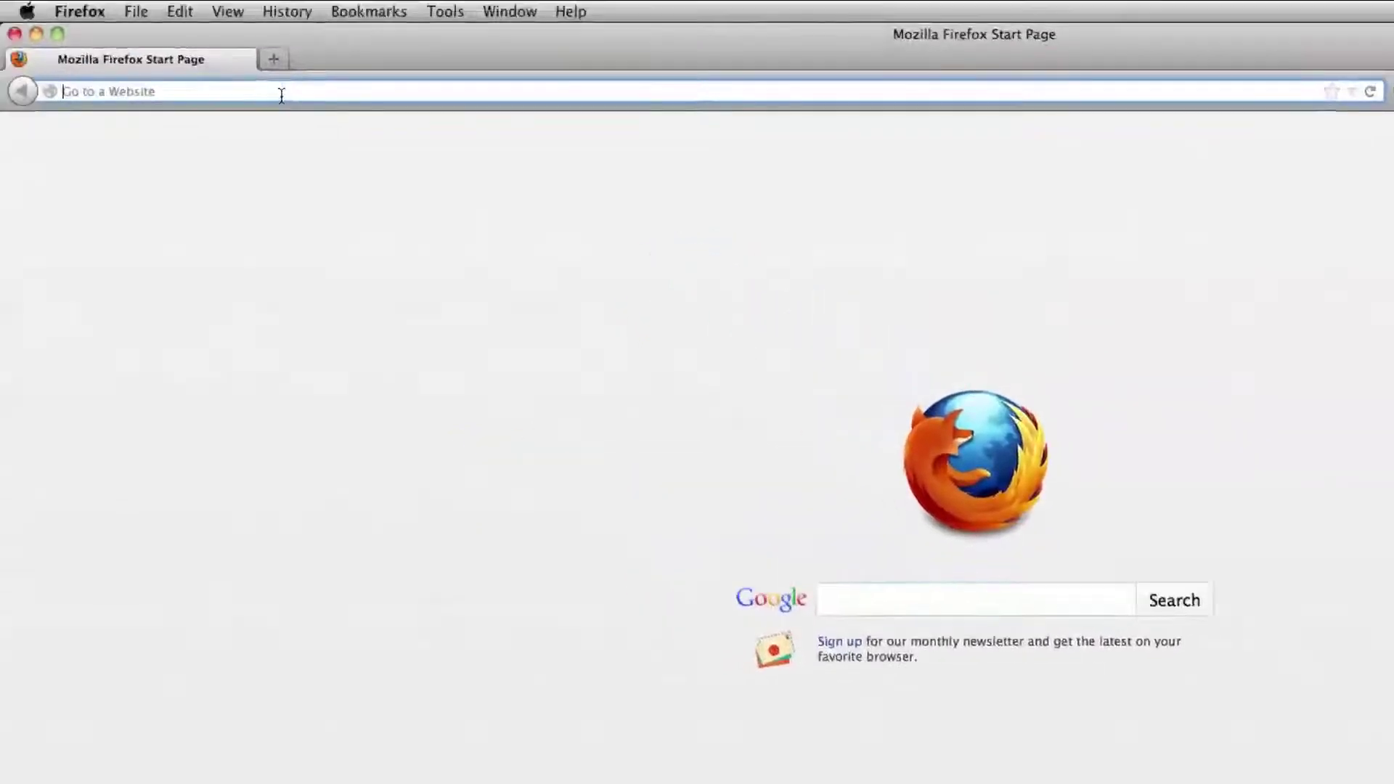
text(hotmail.com/)
key(Return)
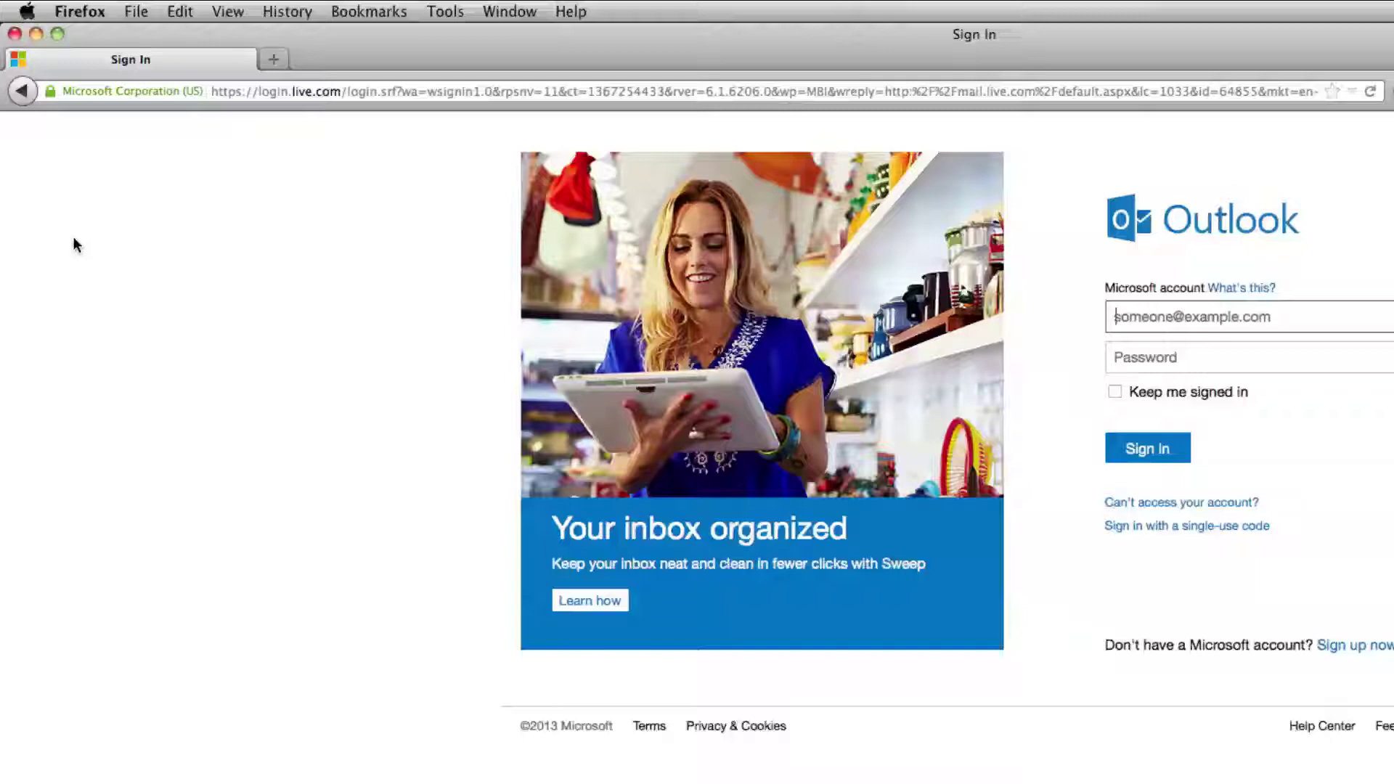
Step: Open Firefox Preferences and go to the Content page
click(135, 11)
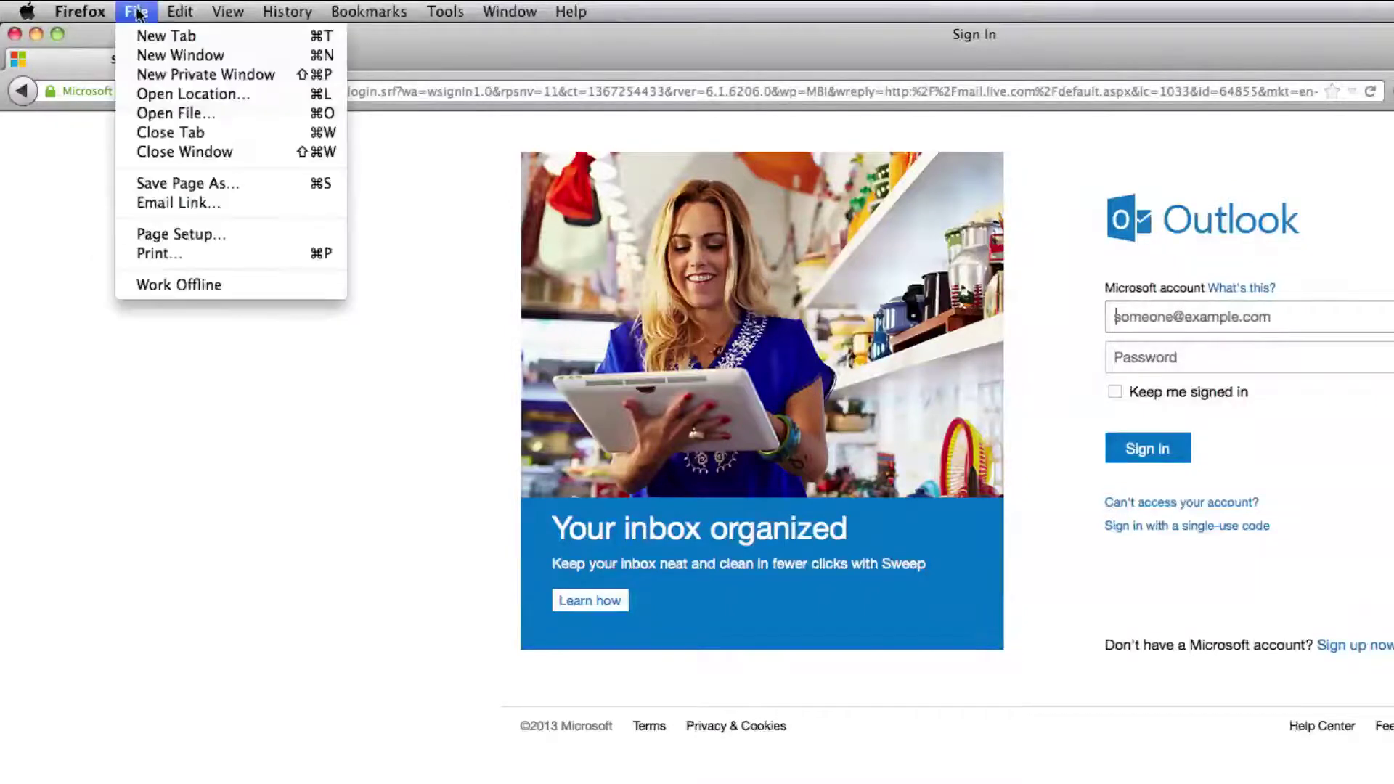
mouse_move(98, 12)
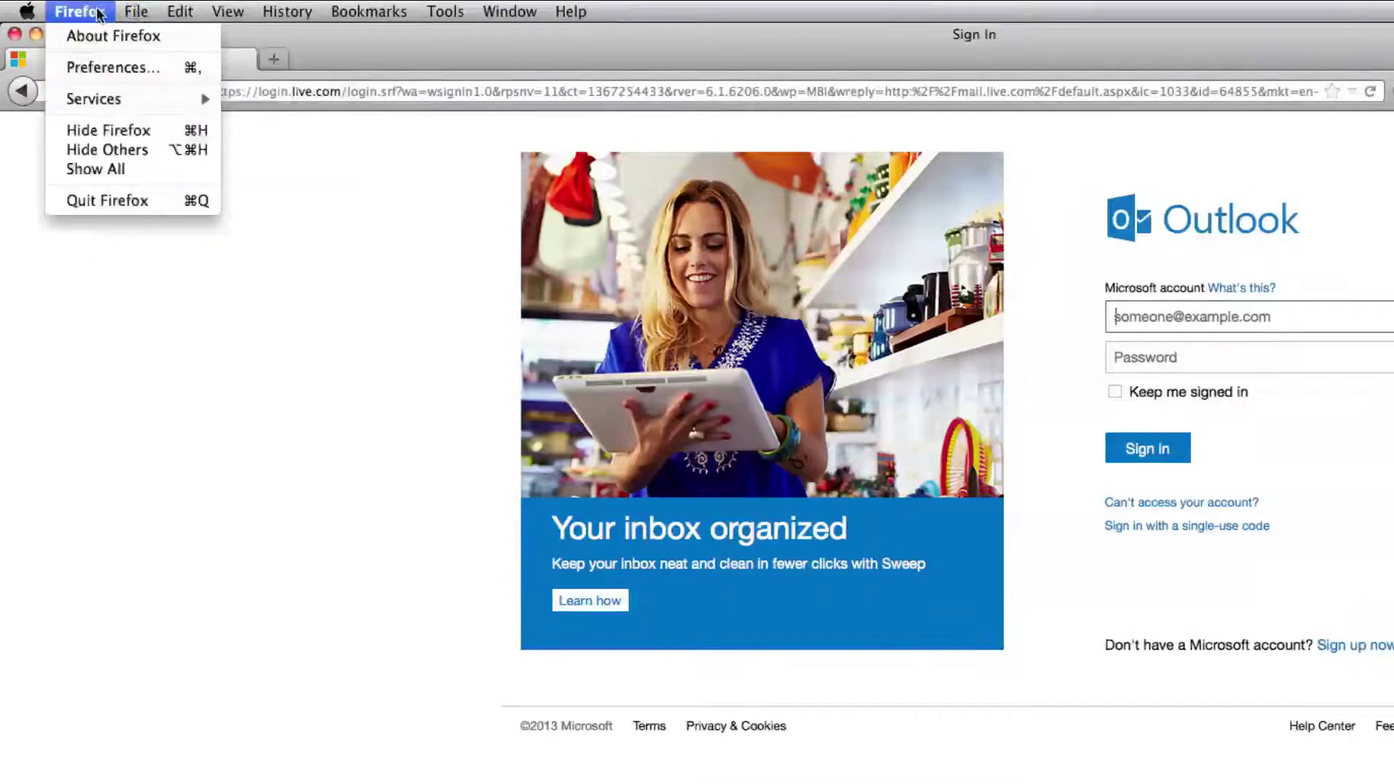
click(107, 67)
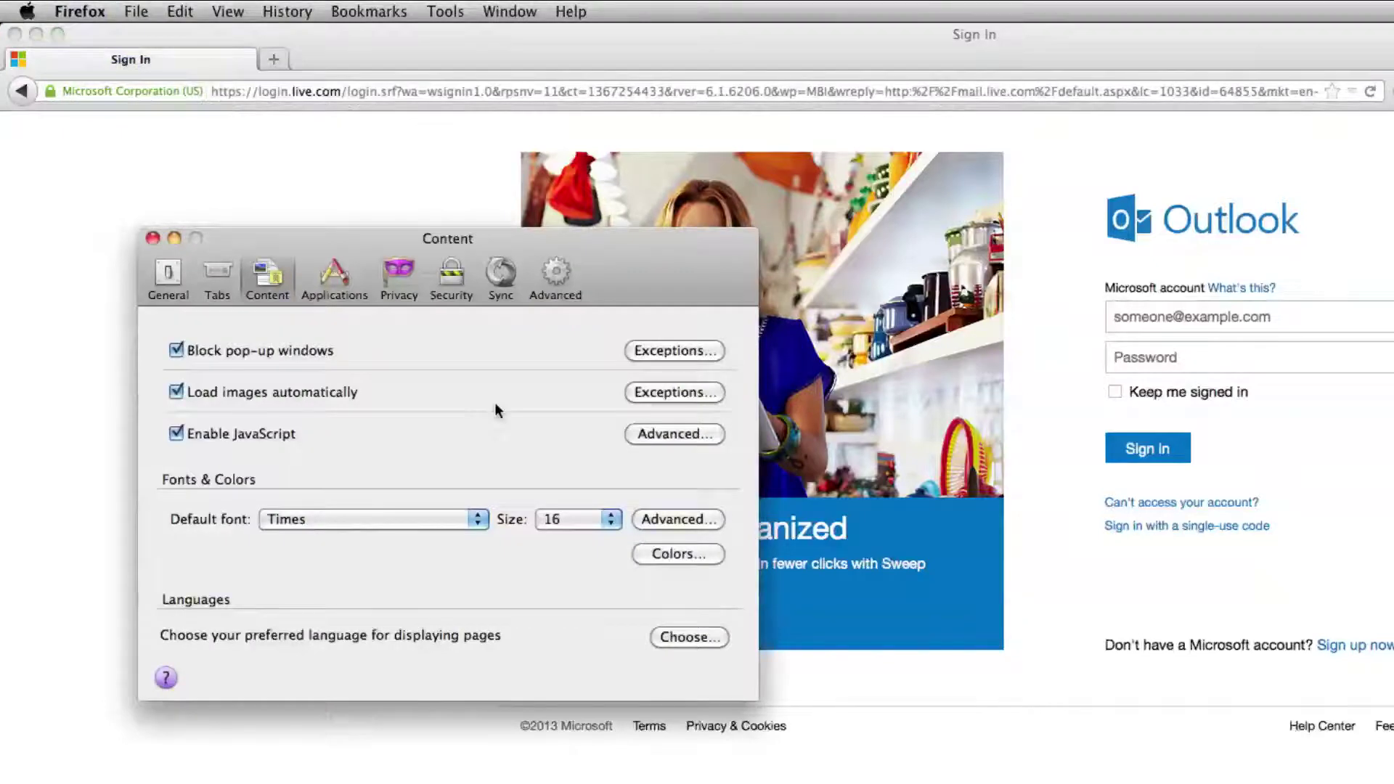
click(178, 277)
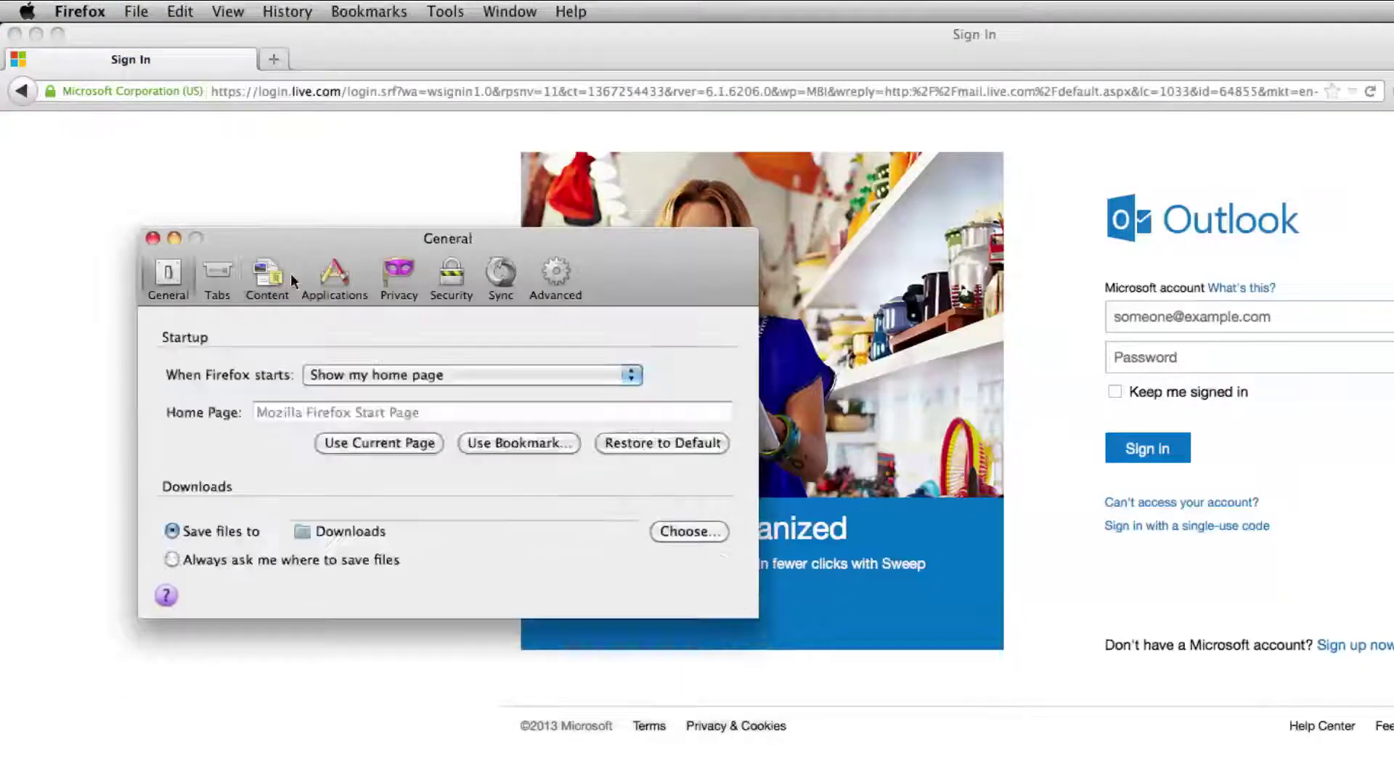
click(278, 276)
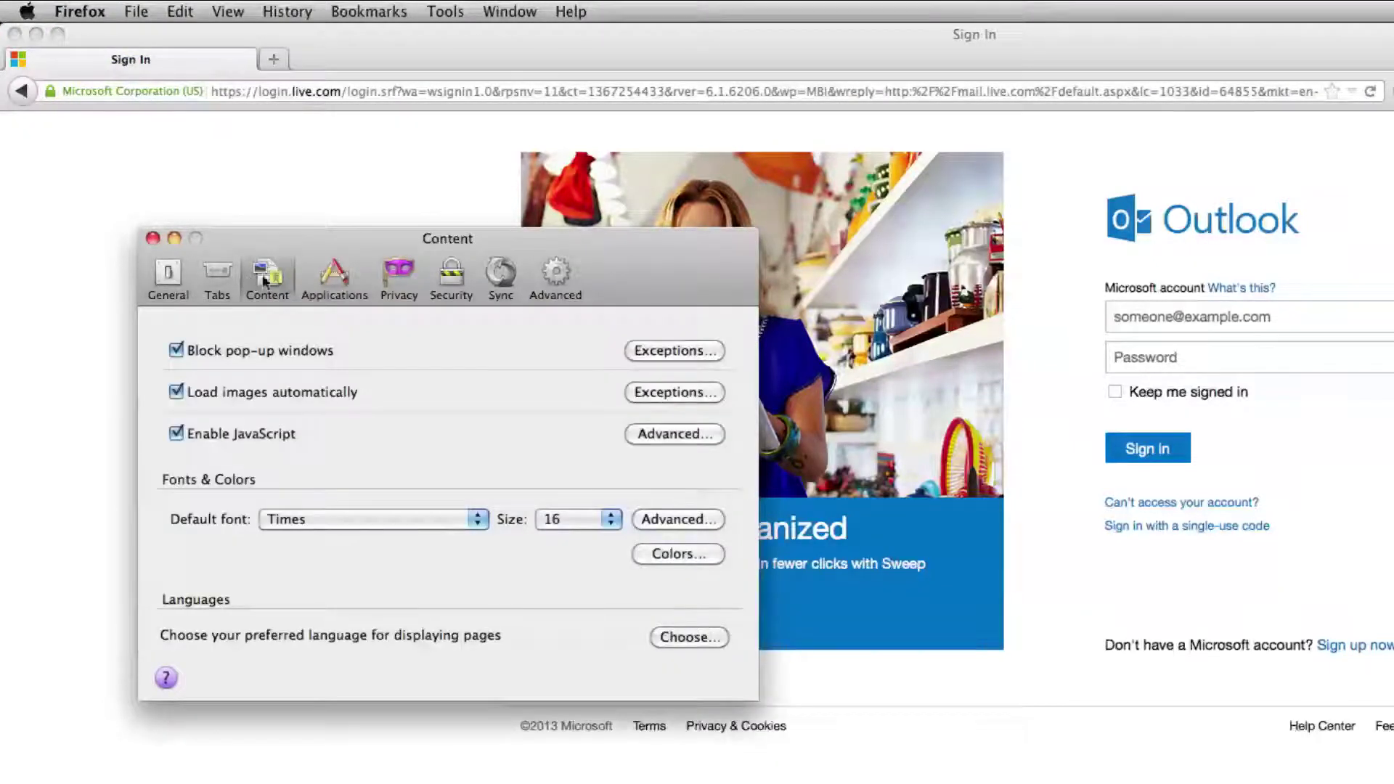
Step: Add Korean/South Korea [ko-kr] to the preferred page languages, above English
click(725, 640)
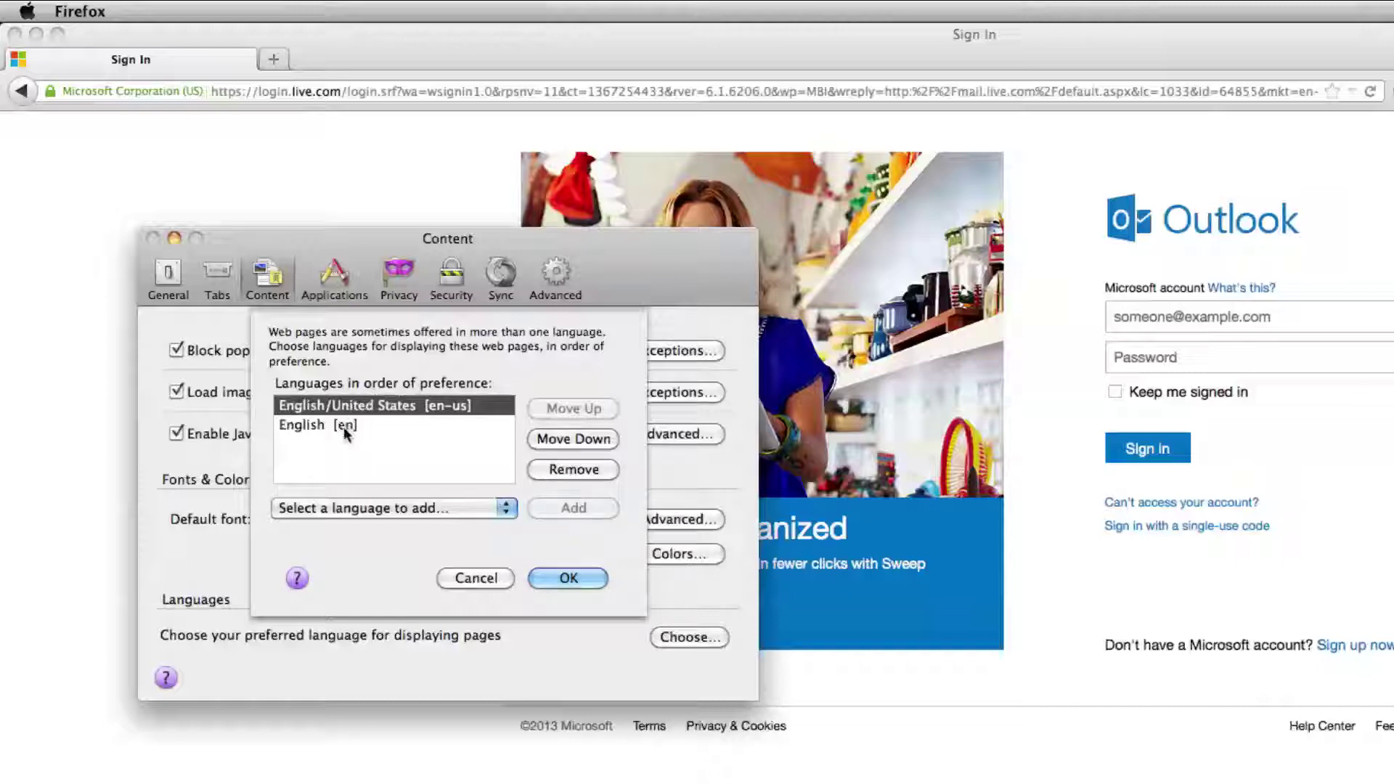
click(504, 511)
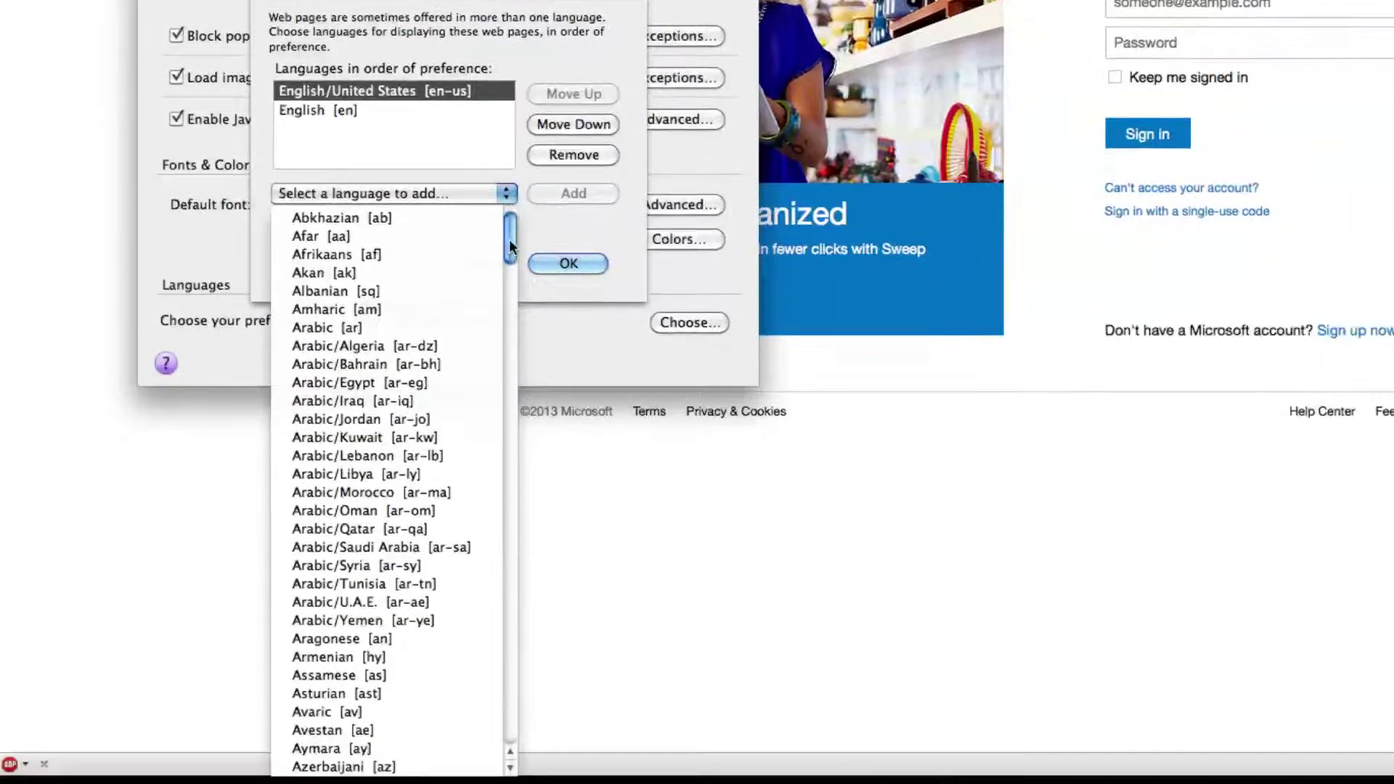
drag(508, 524, 512, 736)
drag(513, 458, 518, 493)
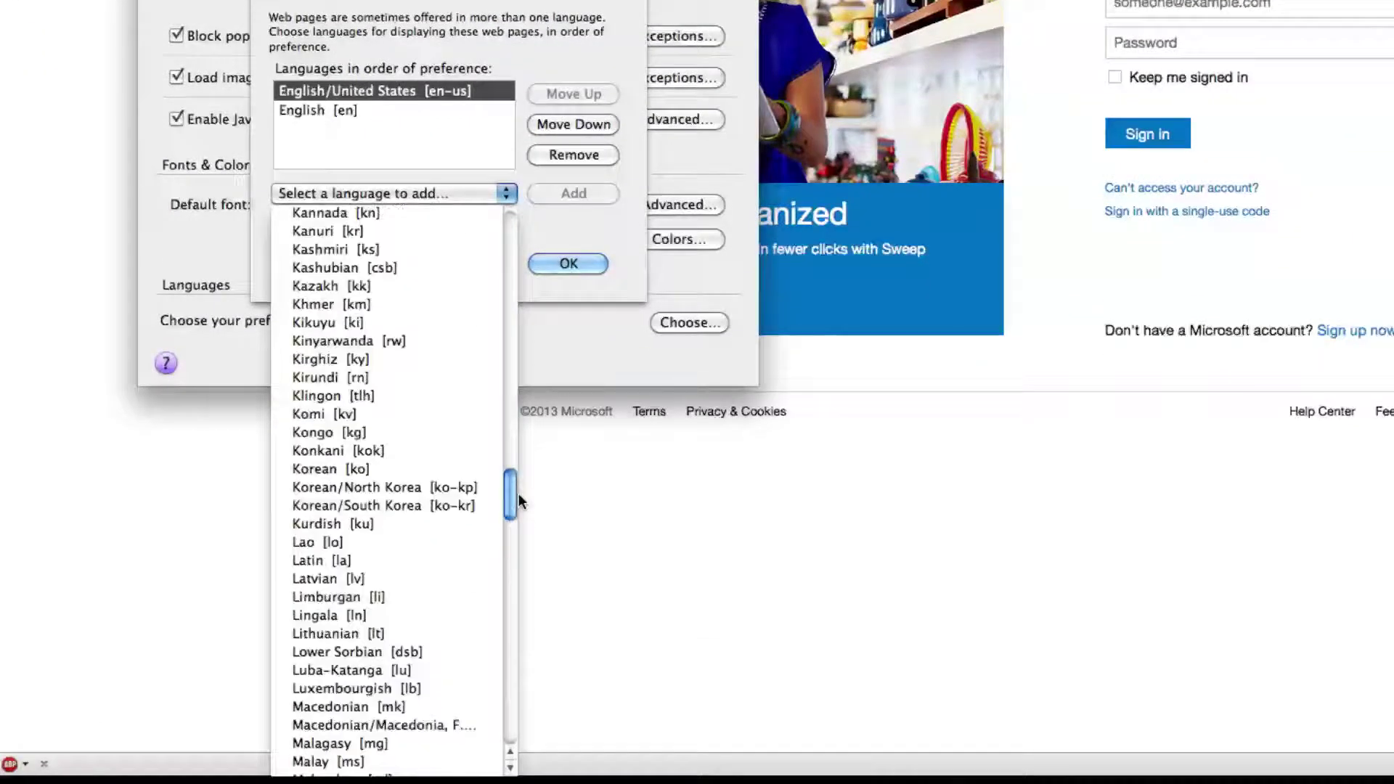
click(423, 505)
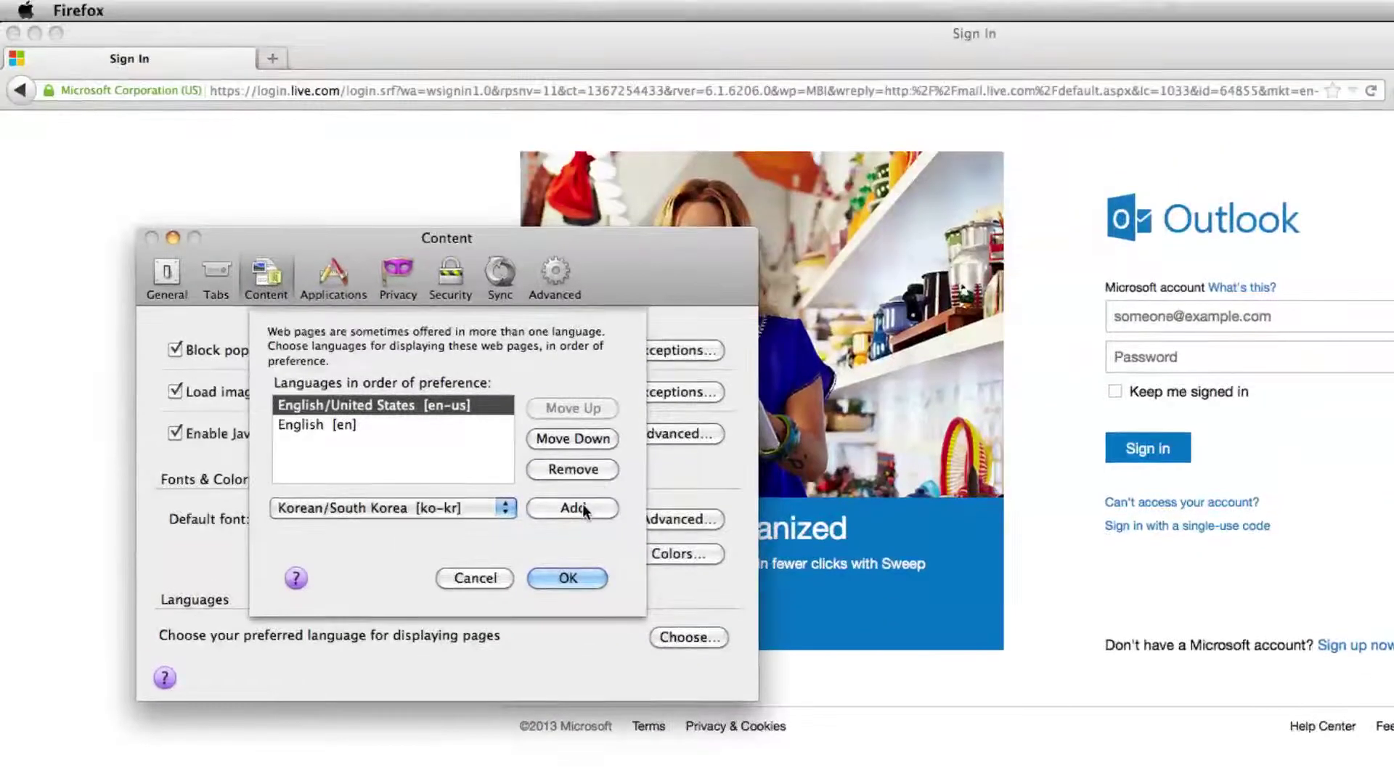
click(585, 510)
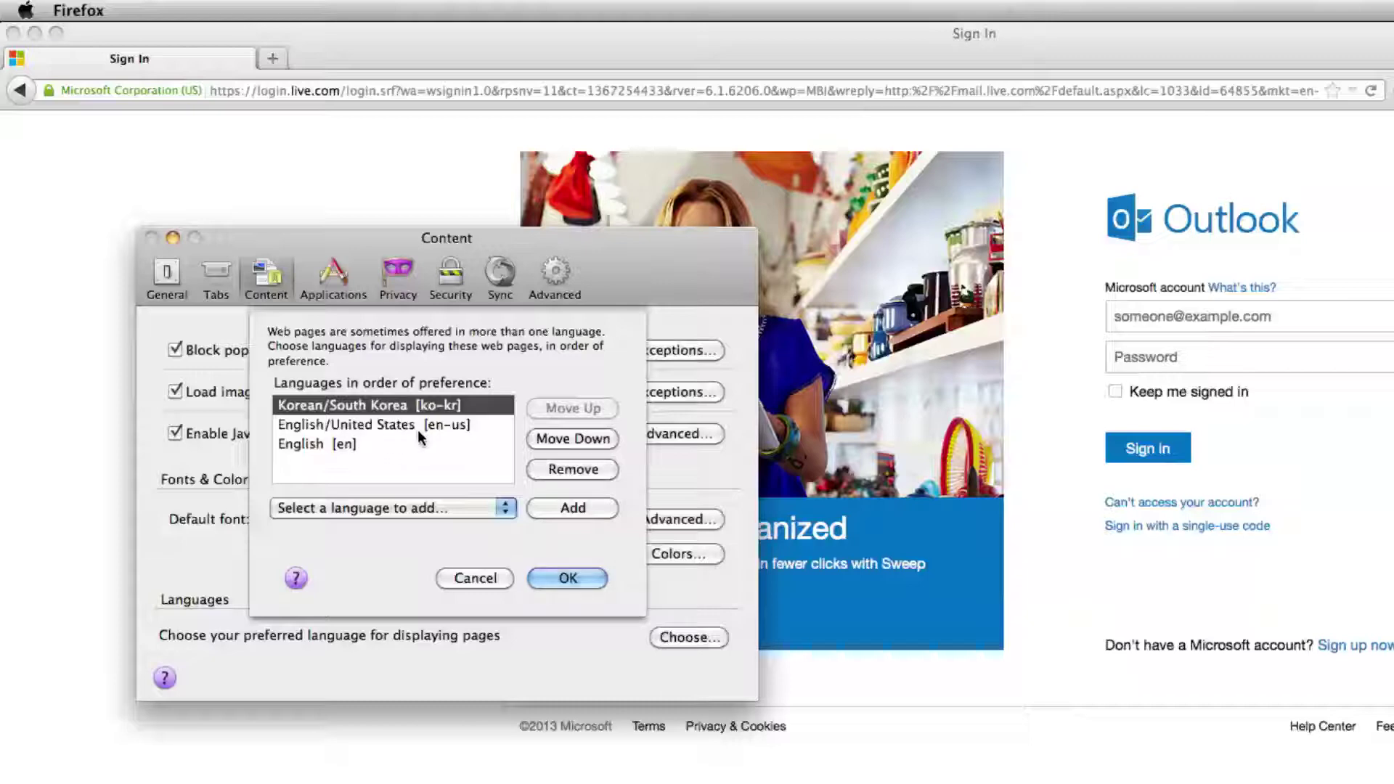
Step: Confirm the Korean-first language order and reload hotmail.com to show the sign-in page in Korean
click(565, 577)
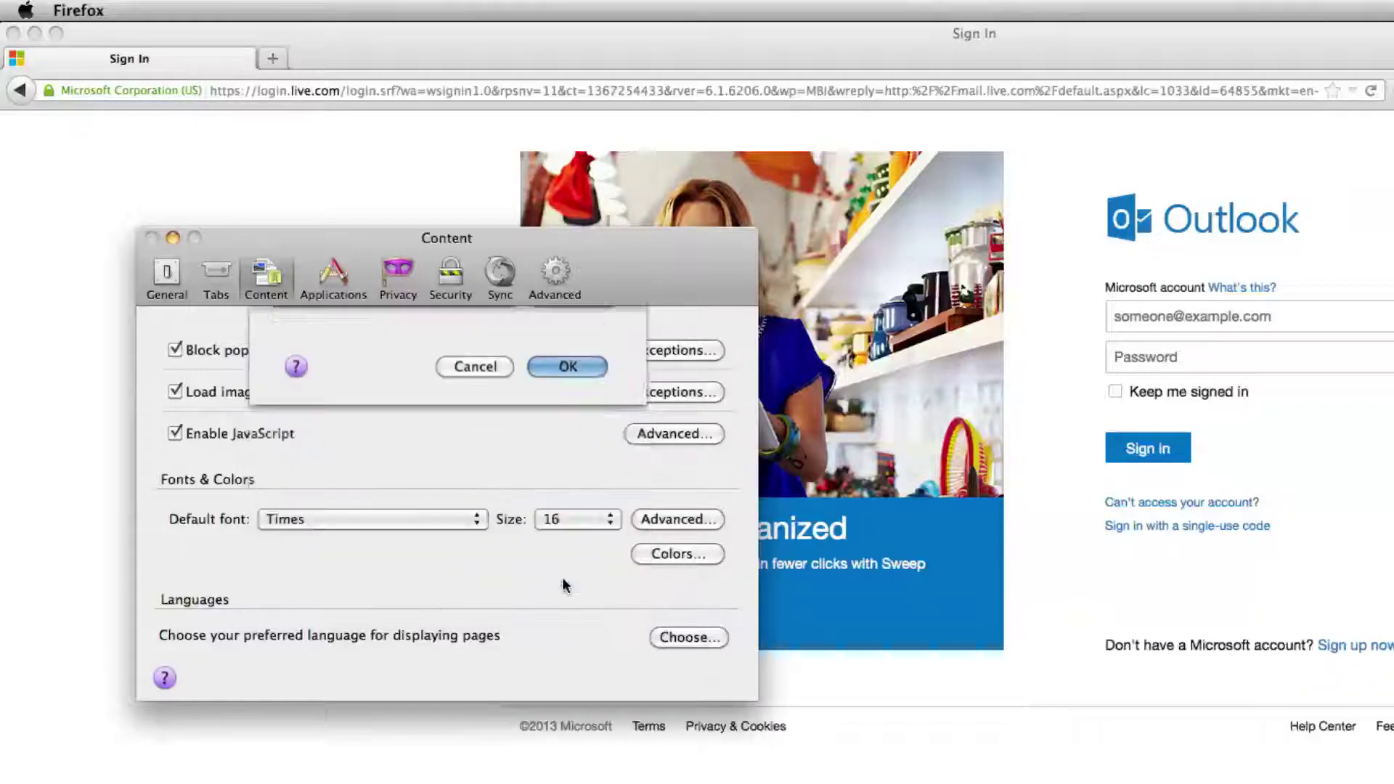
click(151, 238)
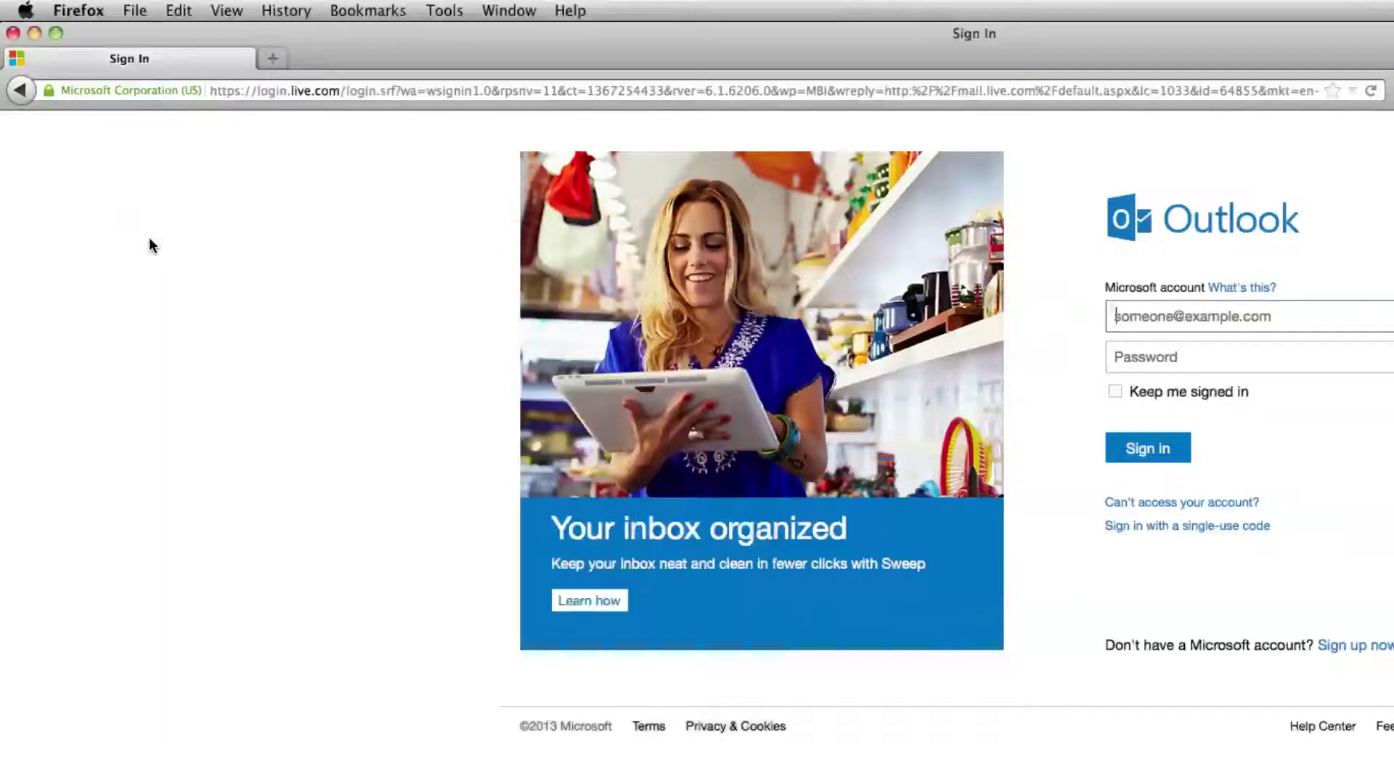
click(255, 90)
text(hotmail.com/)
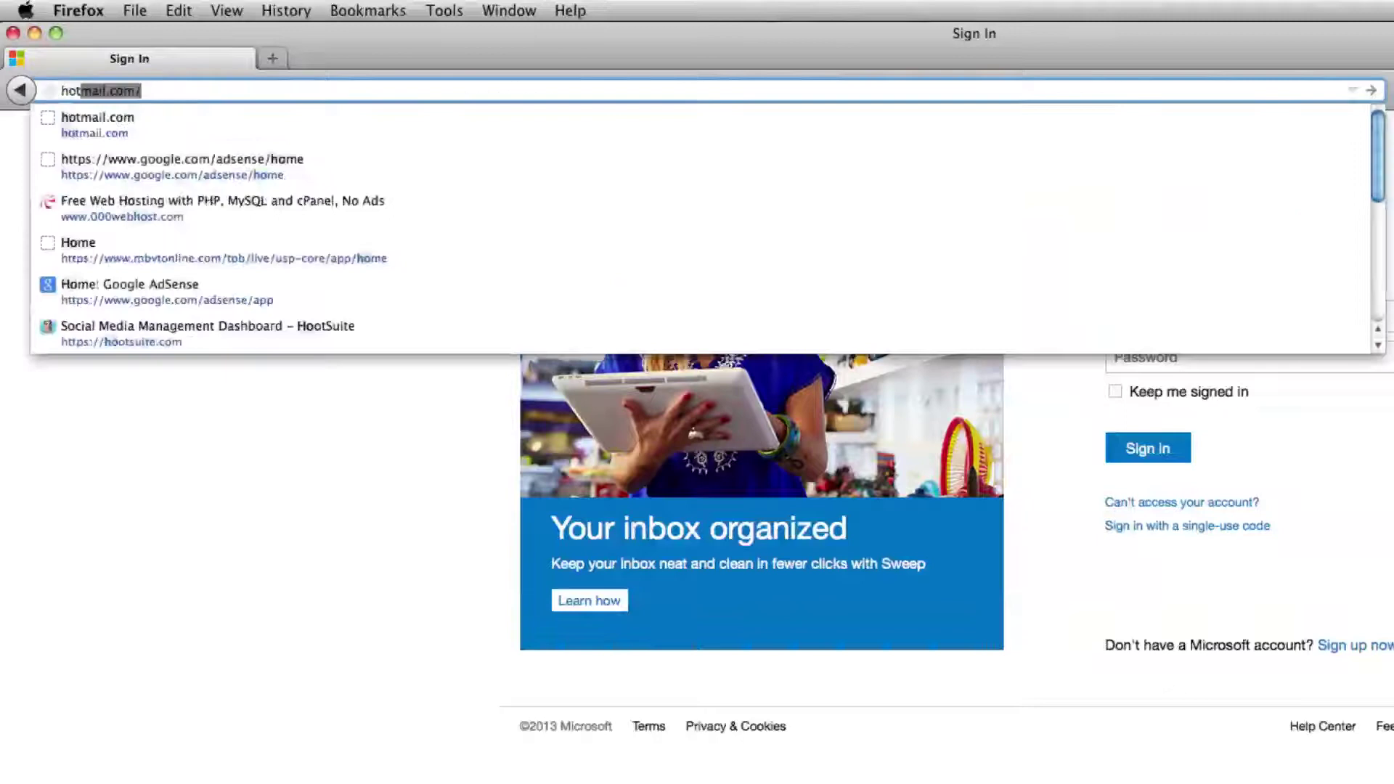
key(Return)
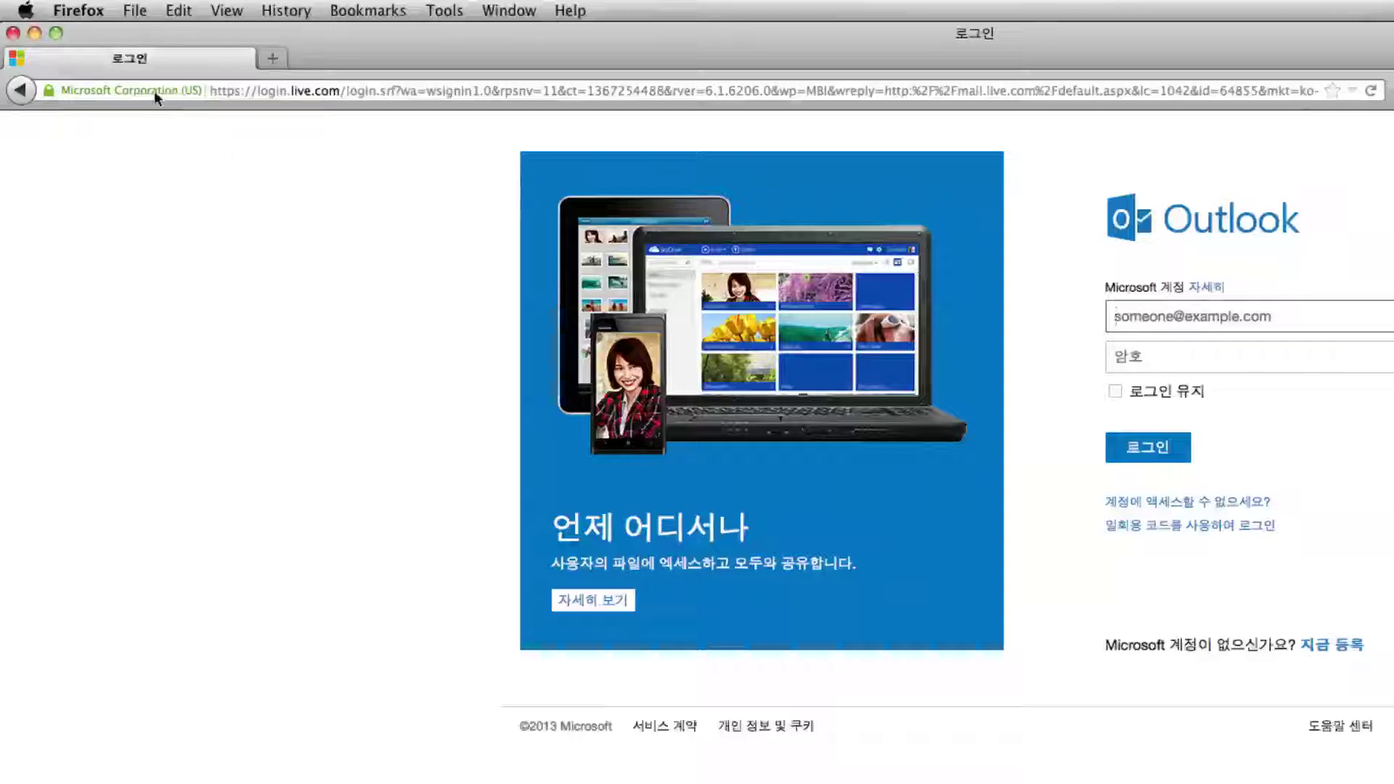
click(275, 94)
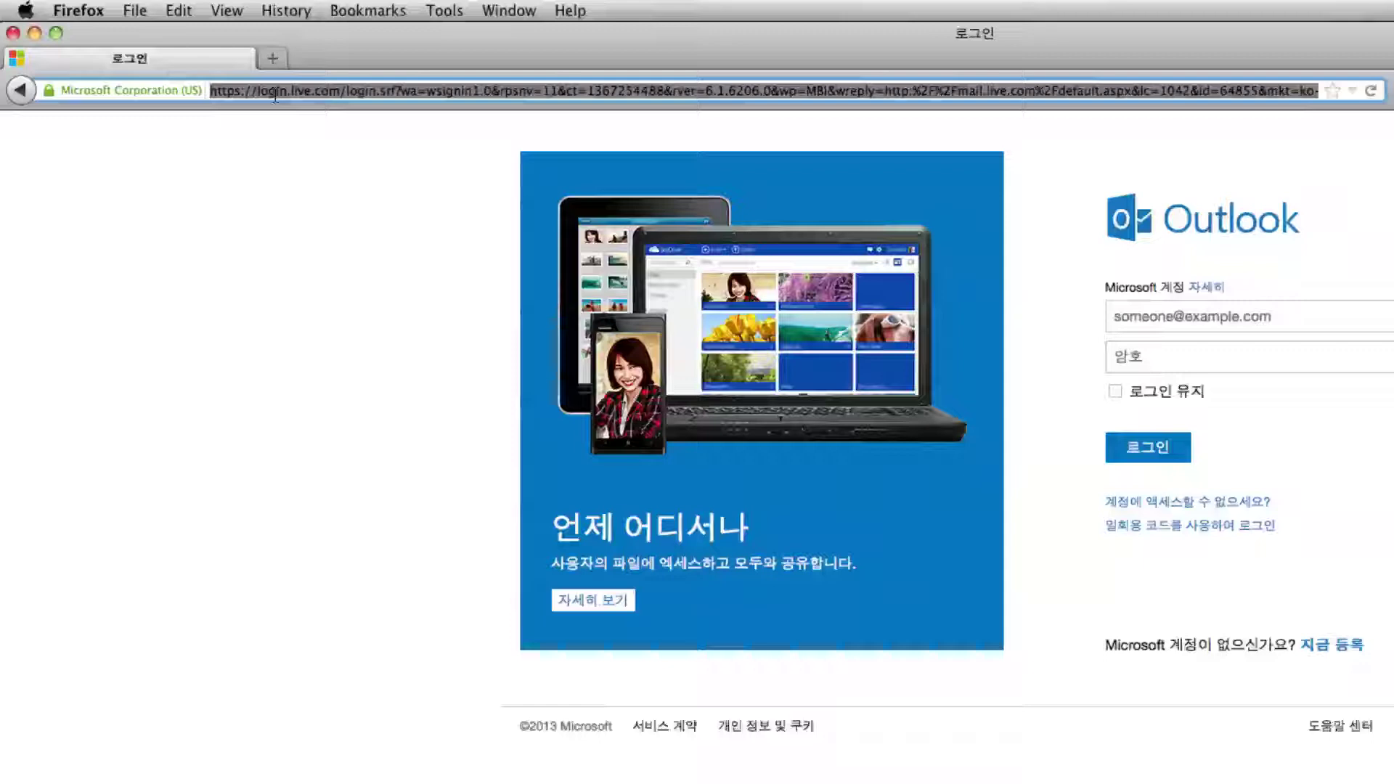
Step: Visit ebay.com and scroll through its English page
text(ebay)
key(Return)
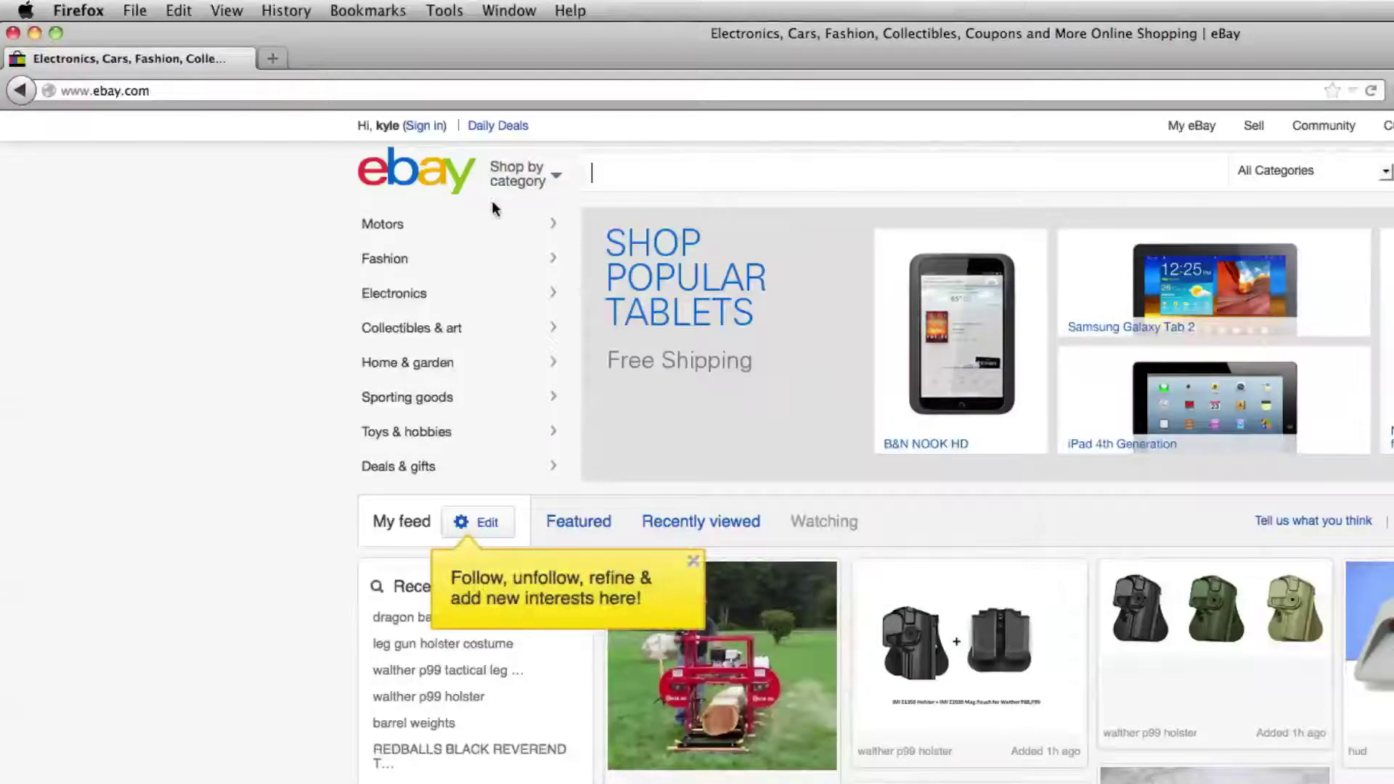
scroll(495, 210, down, 5)
scroll(495, 210, up, 5)
Step: Load apple.com and scroll its English homepage
click(181, 92)
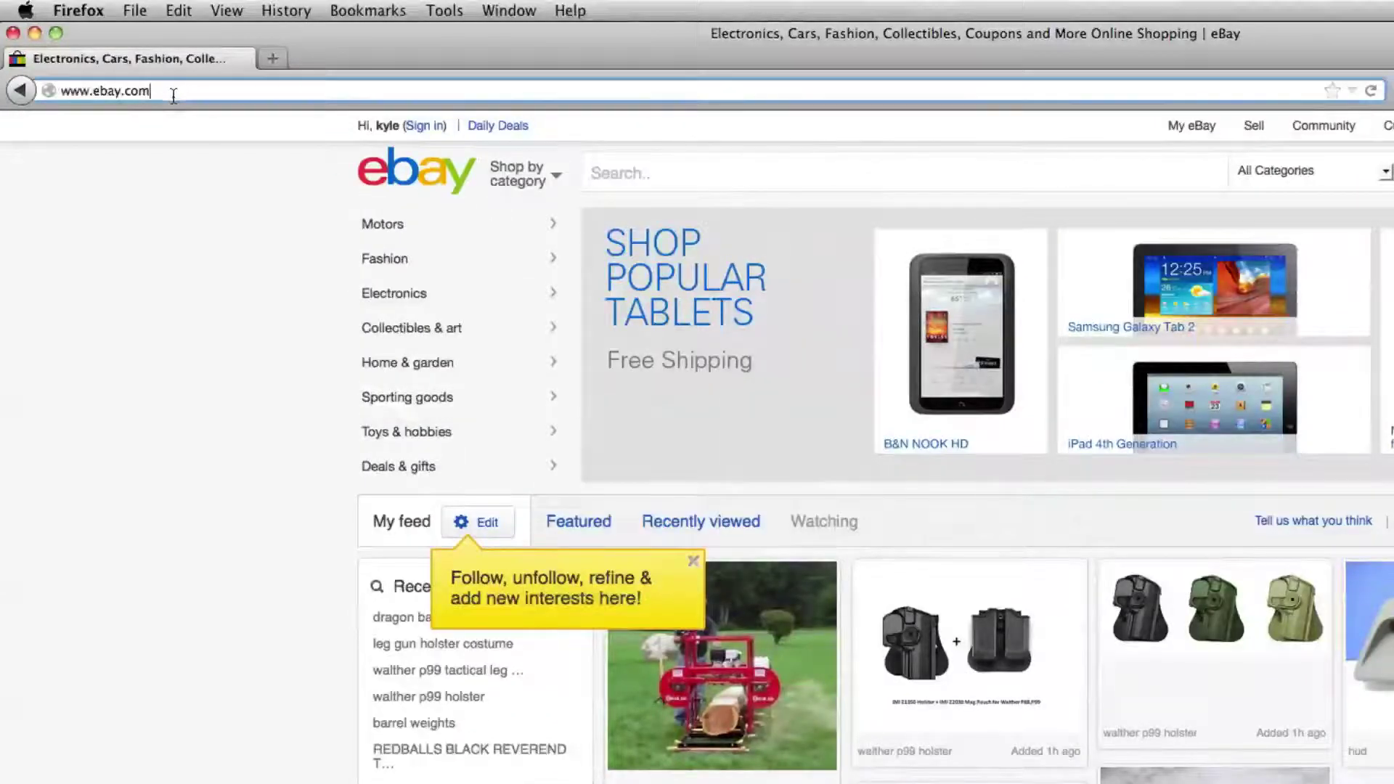
text(app)
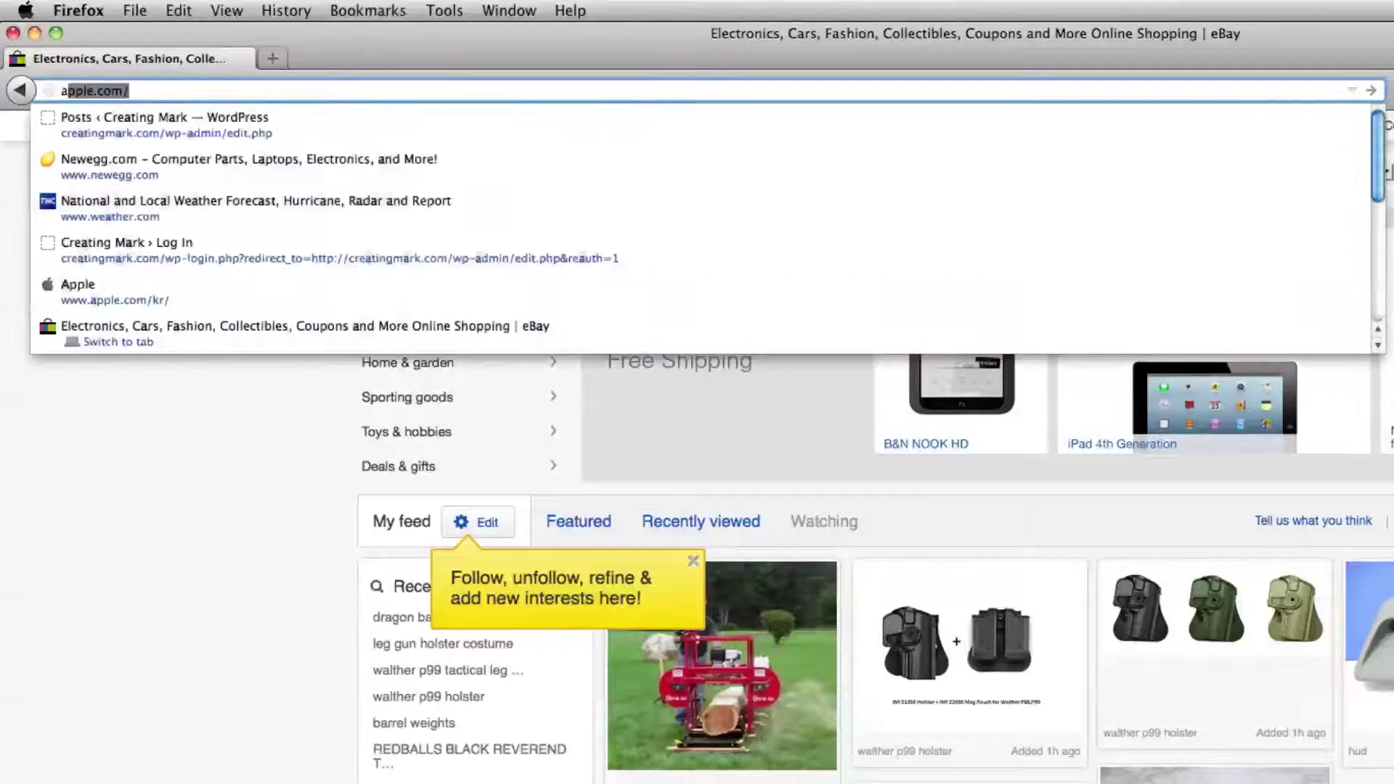
text(le.)
key(Return)
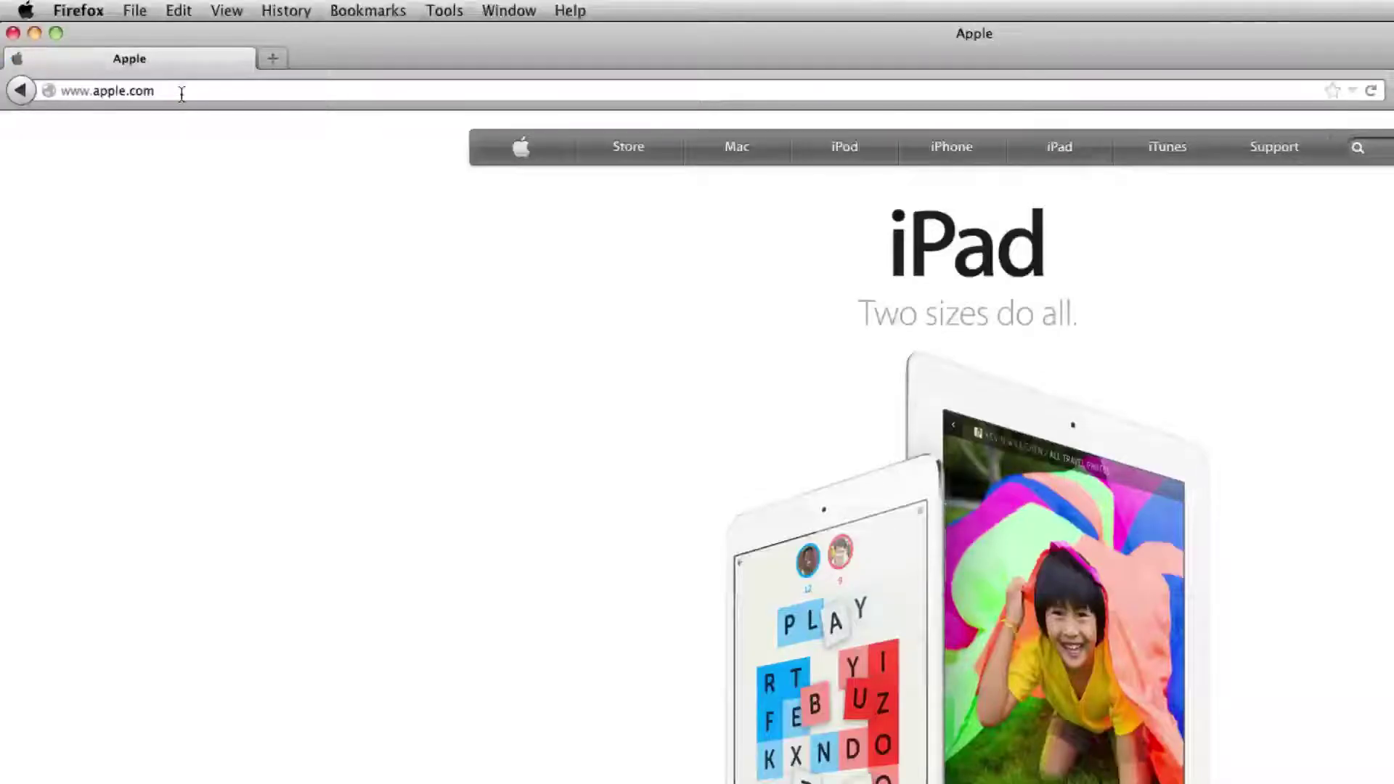
scroll(228, 108, down, 3)
scroll(209, 102, up, 3)
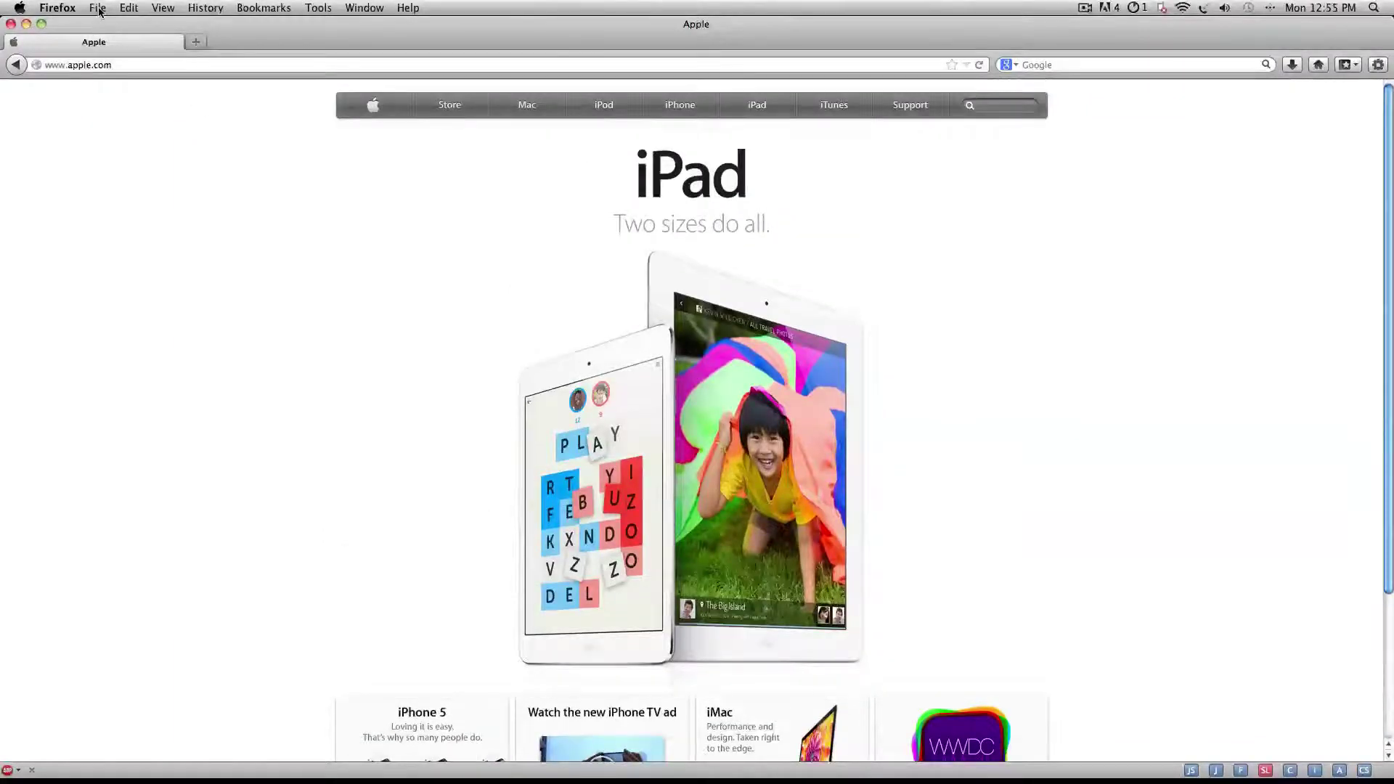
click(118, 65)
click(122, 65)
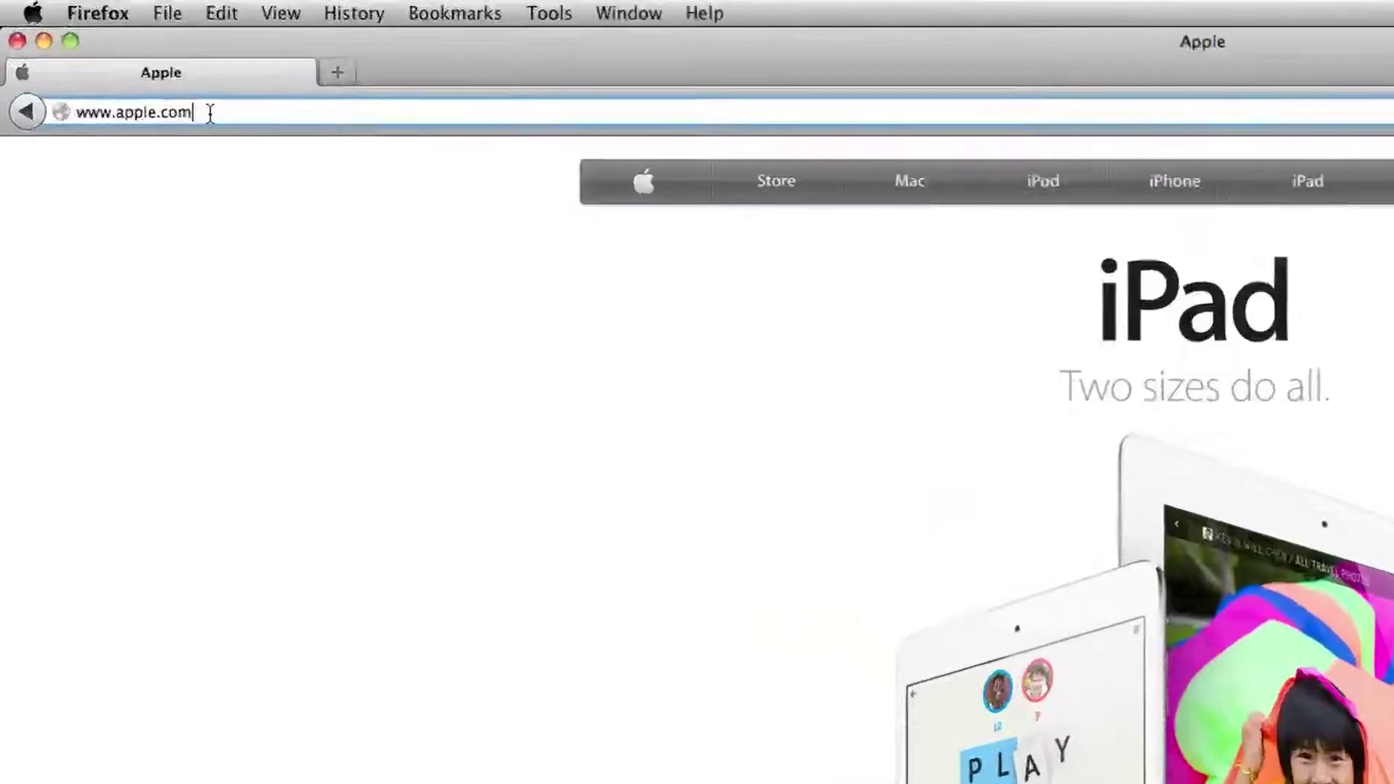
key(BackSpace)
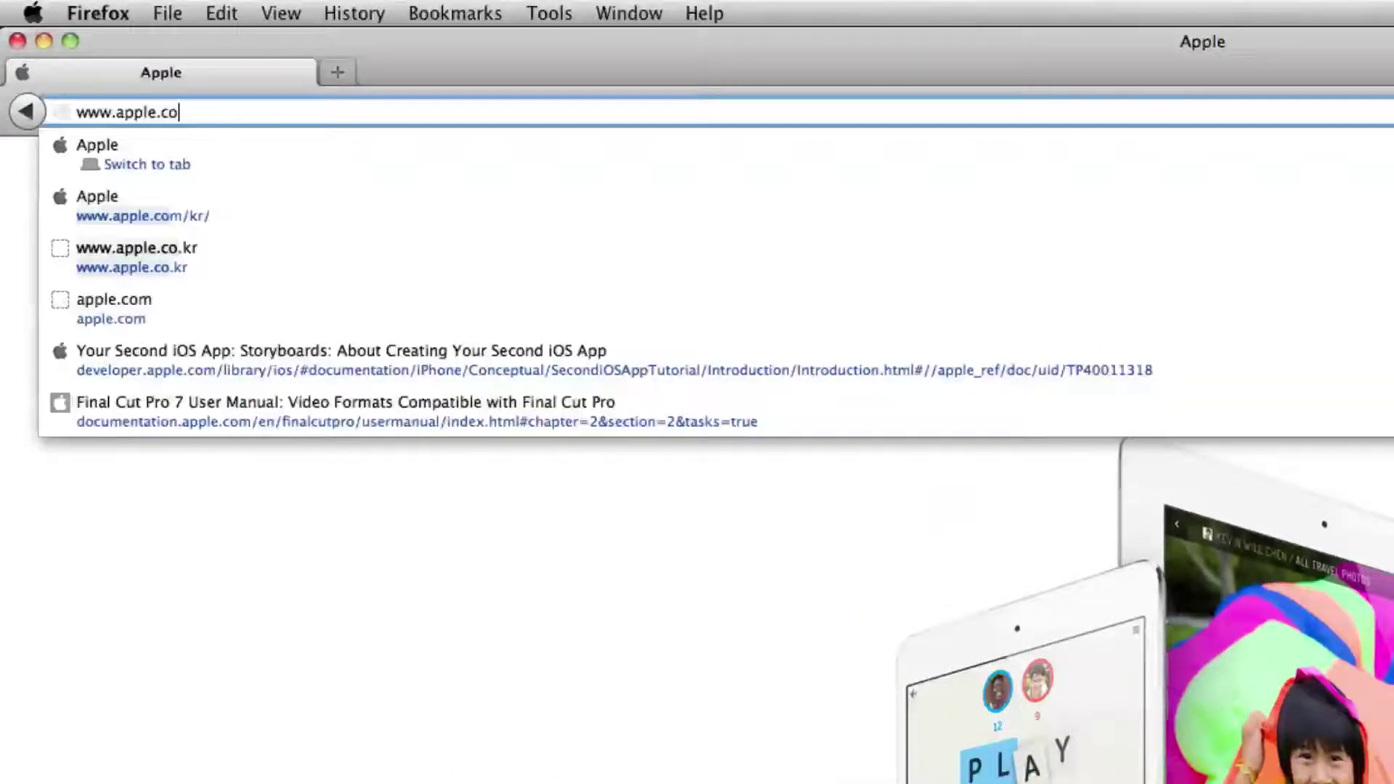
text(.kr/)
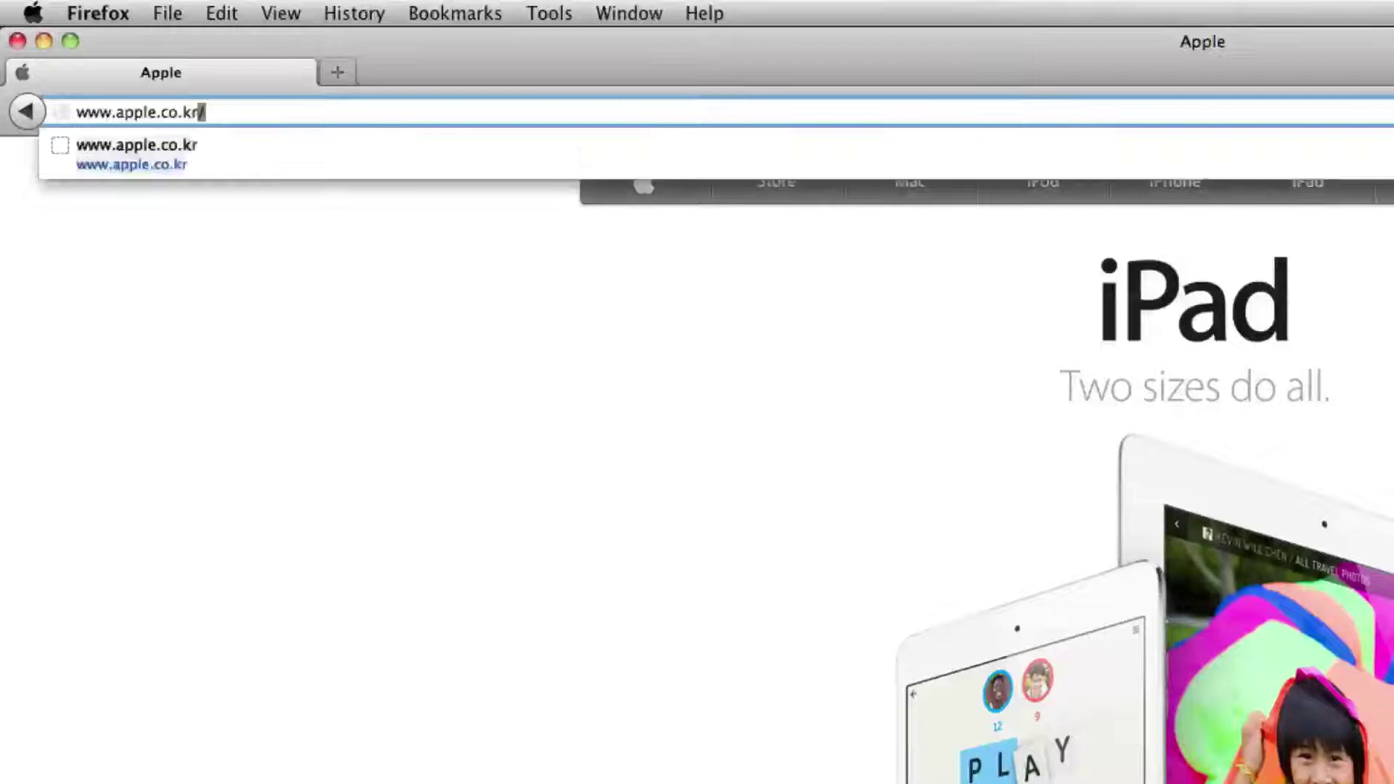
key(Return)
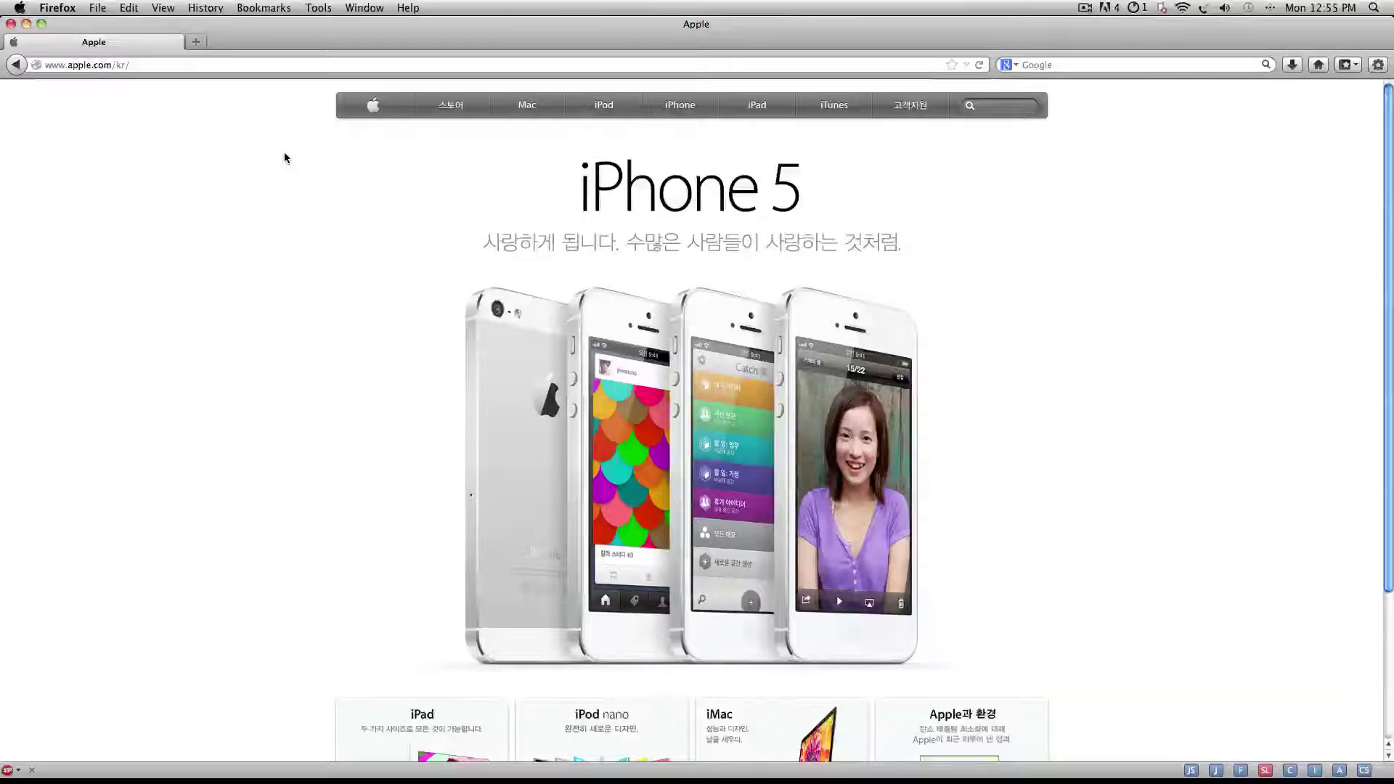
scroll(290, 158, down, 5)
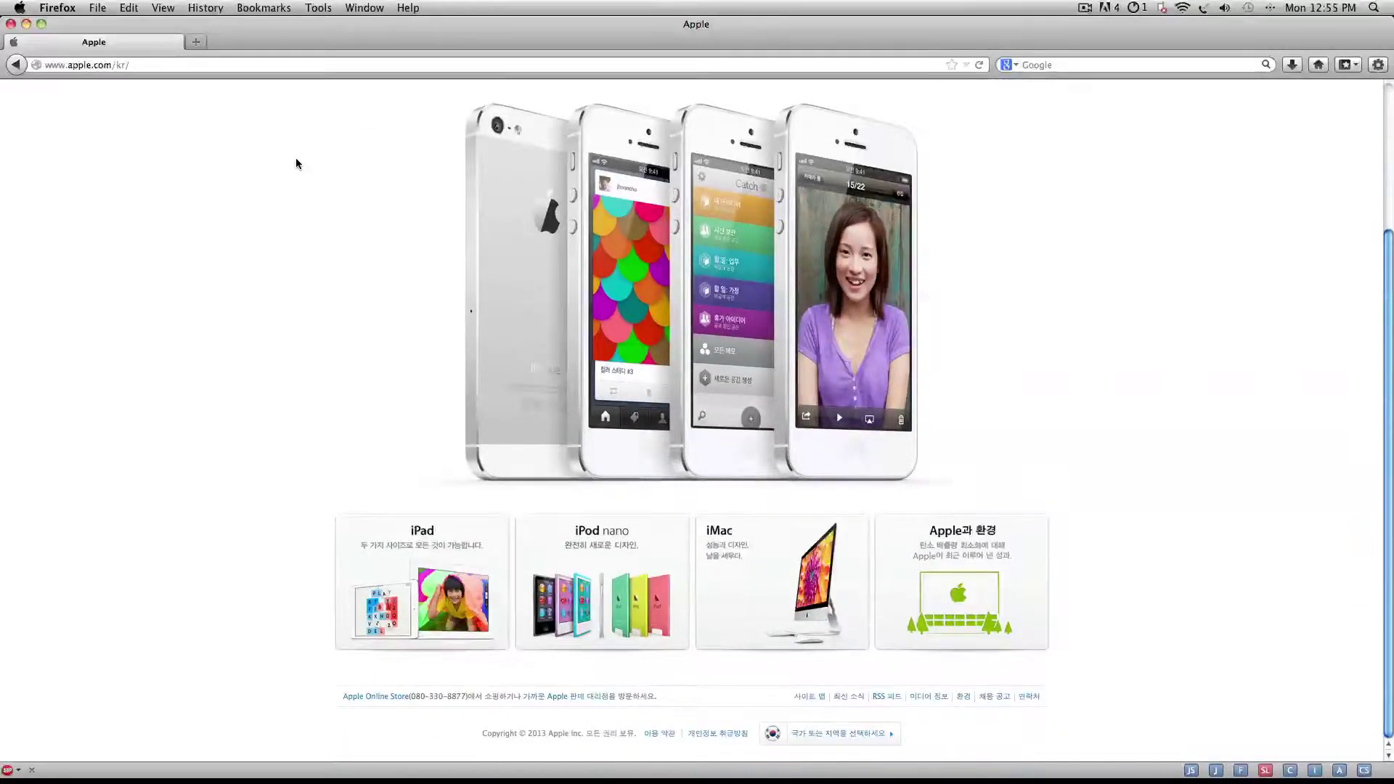
scroll(295, 163, up, 5)
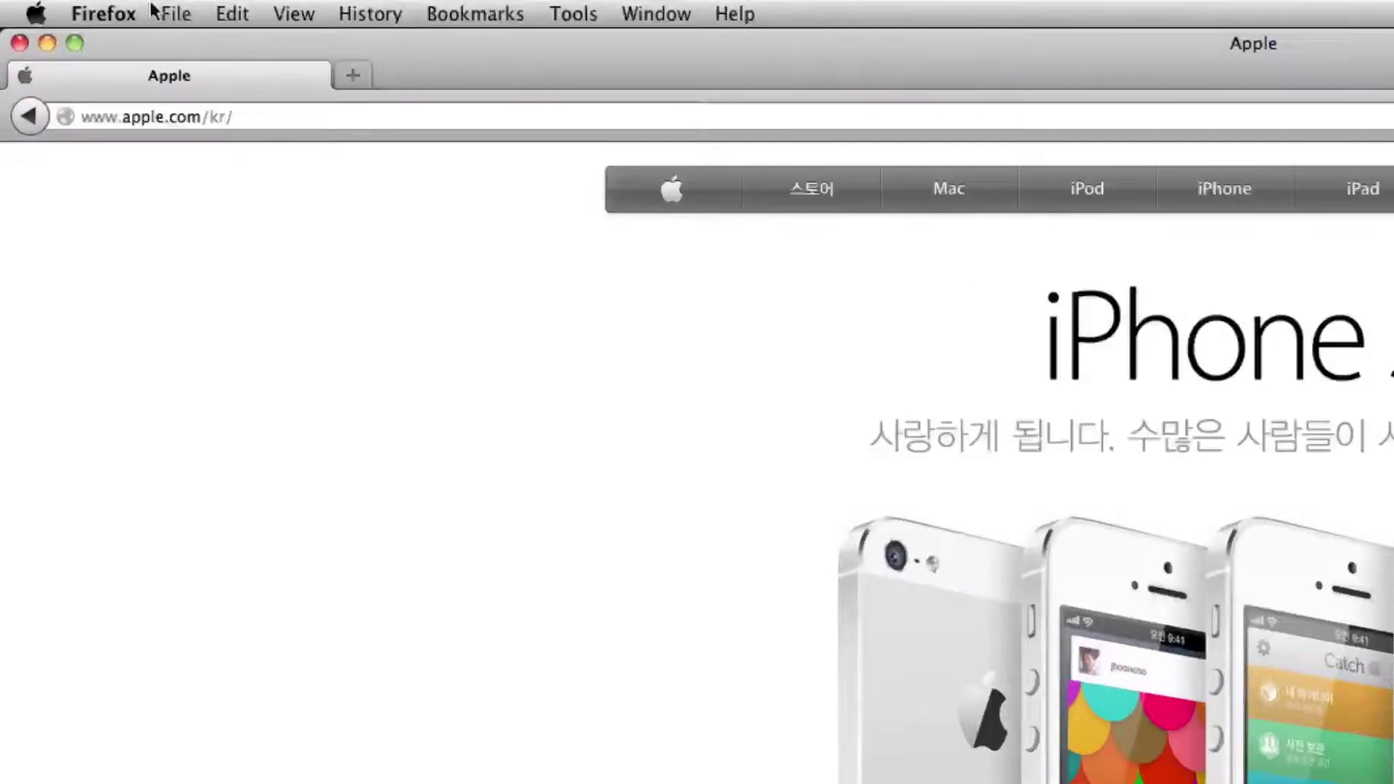
Step: Move Korean/South Korea below English/United States and English in the preferred page languages
click(116, 13)
click(130, 87)
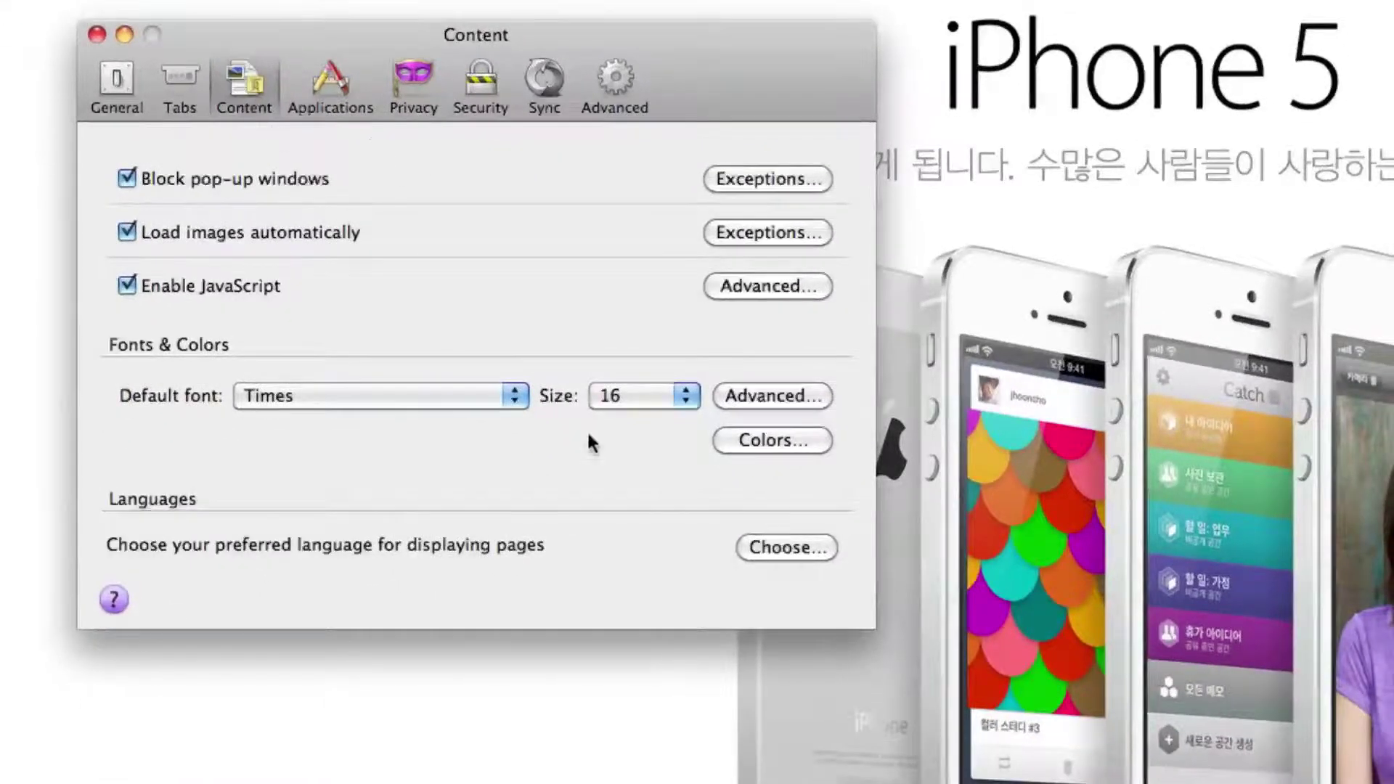
click(795, 548)
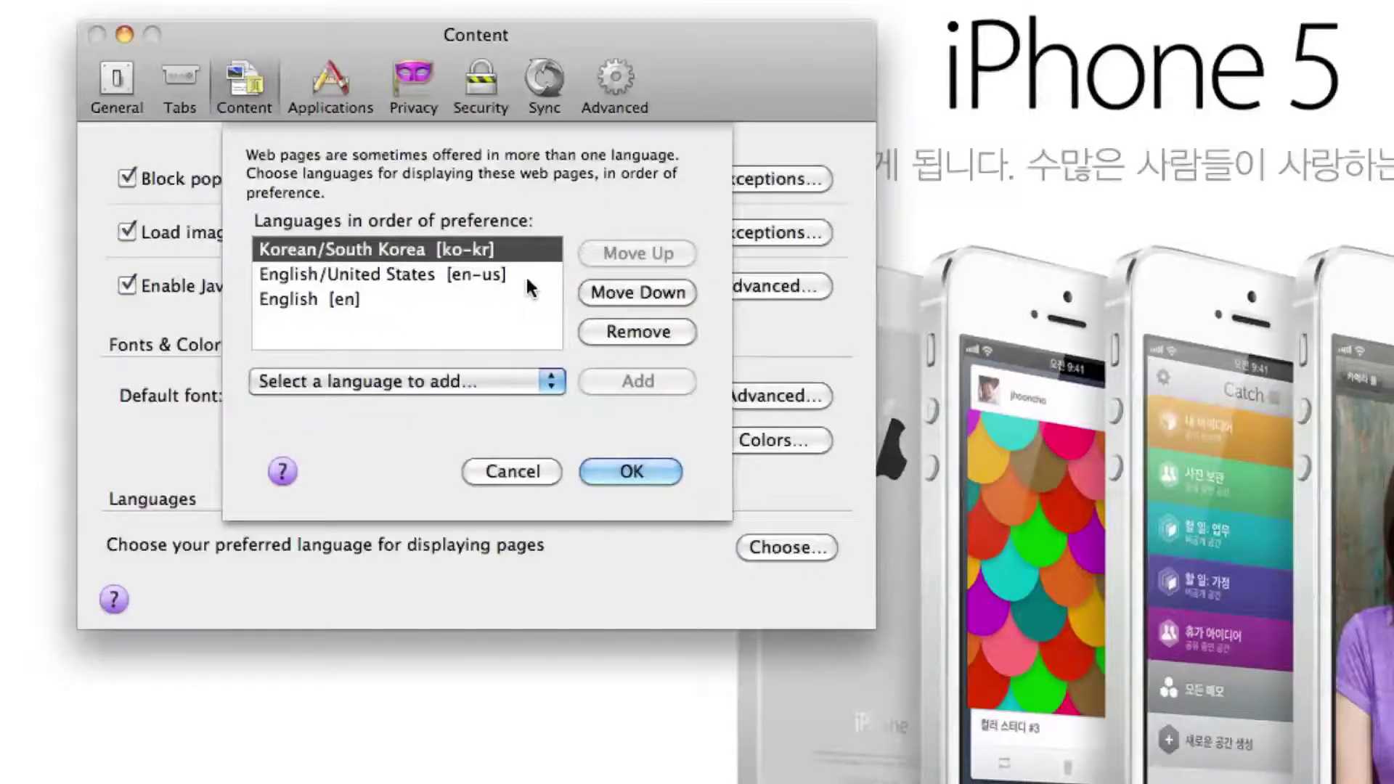
click(623, 290)
click(623, 290)
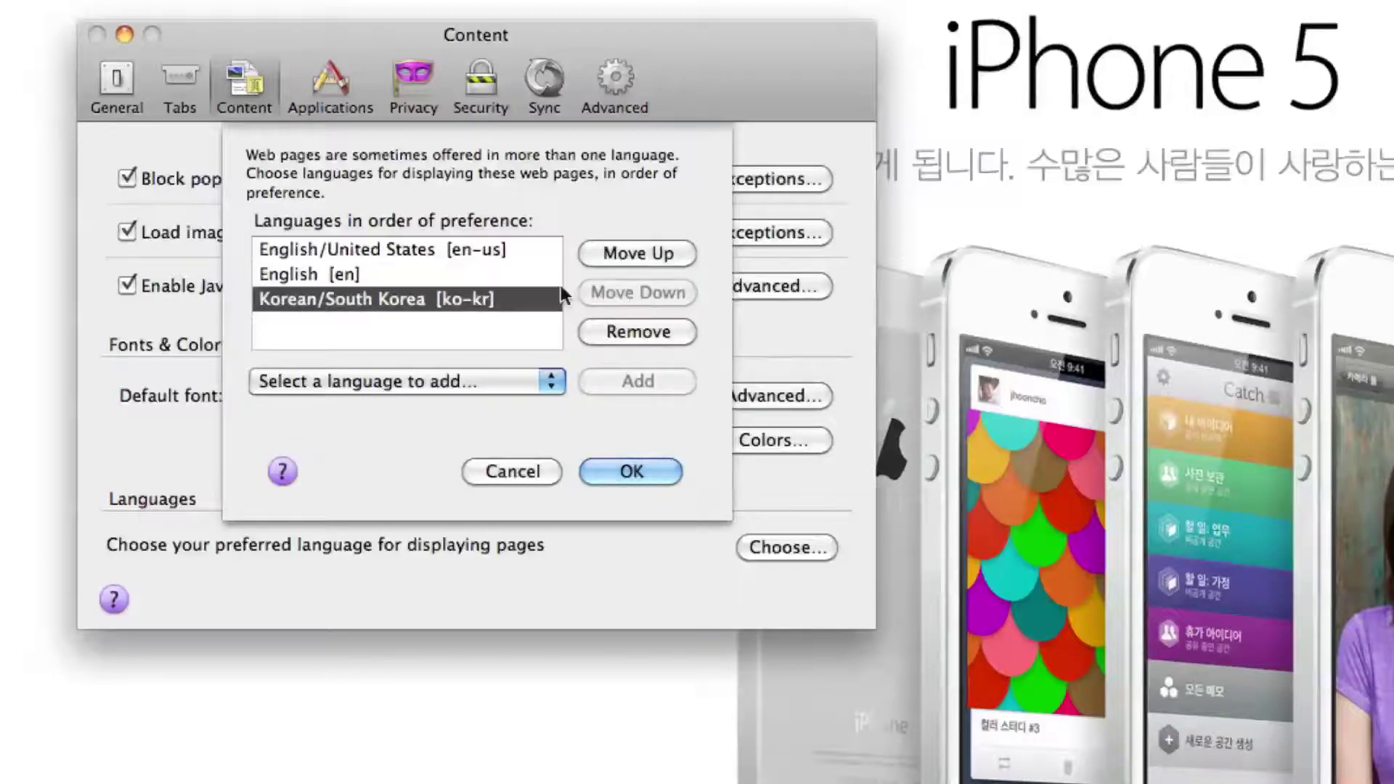
click(615, 470)
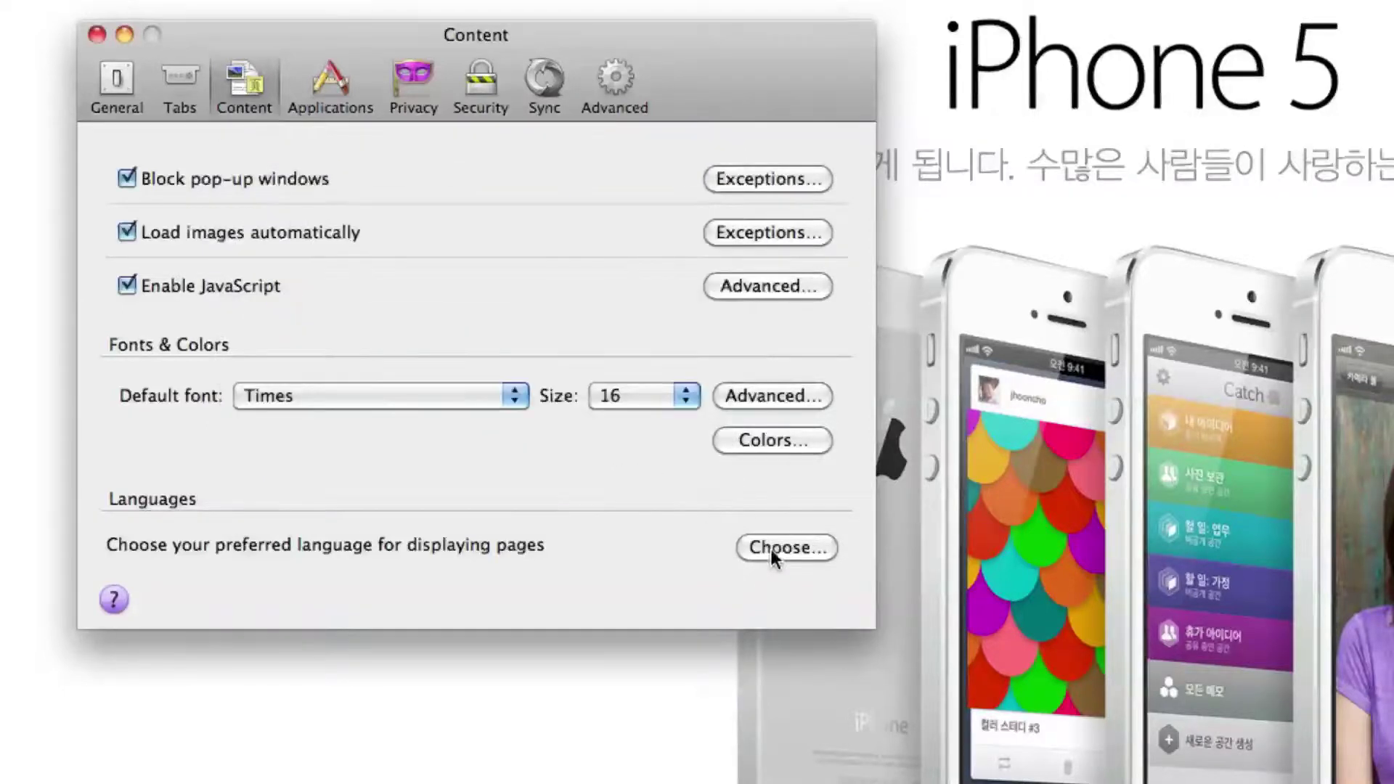
Step: Close Preferences and load hotmail.com/ to show the English sign-in page
click(97, 34)
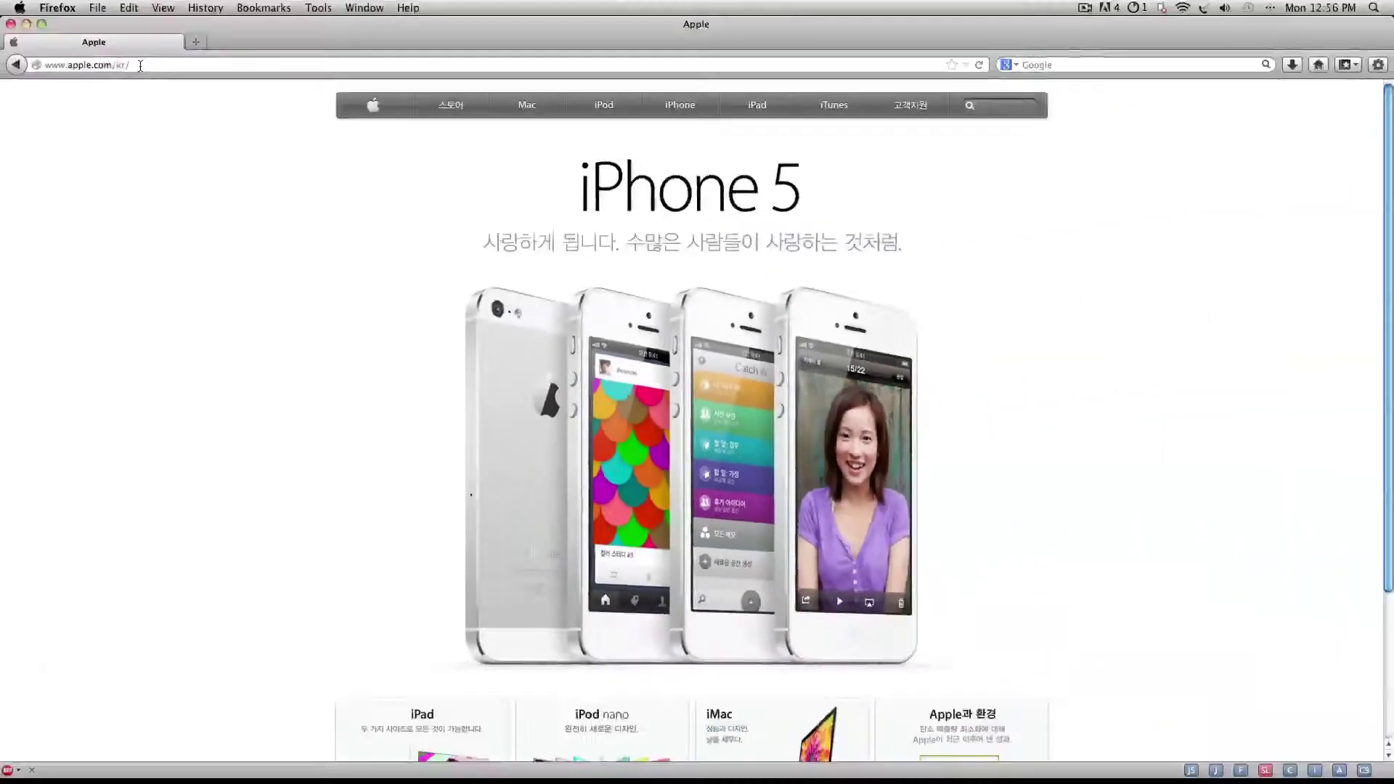
click(142, 66)
text(hotmail.com/)
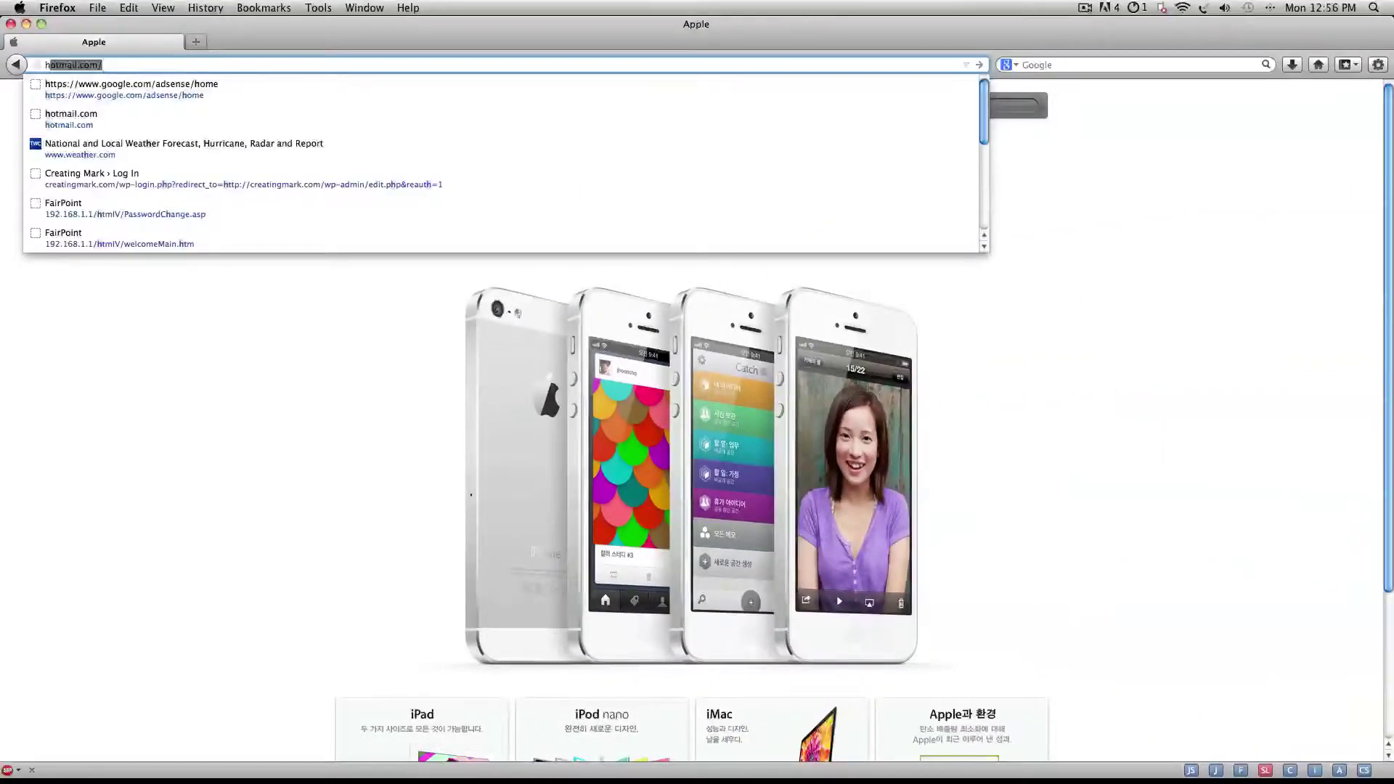
key(Return)
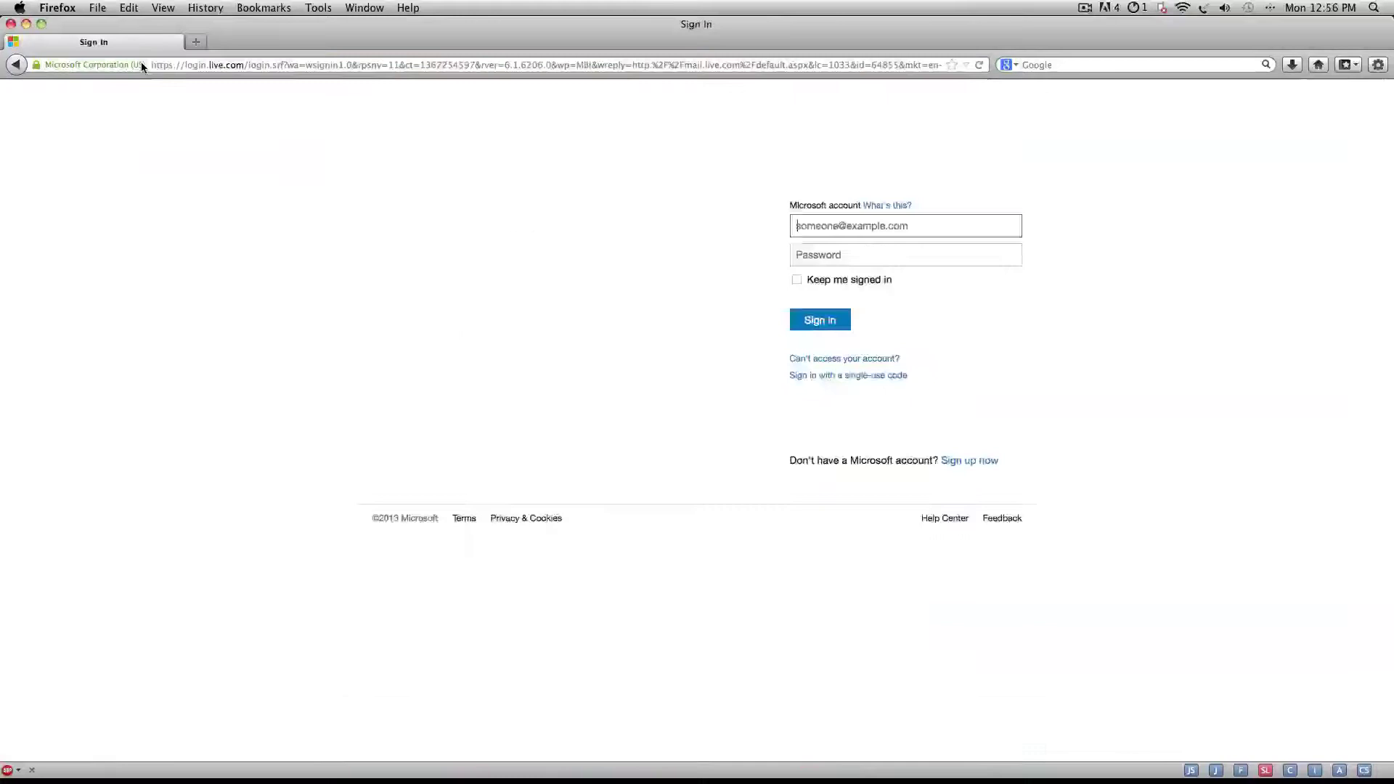